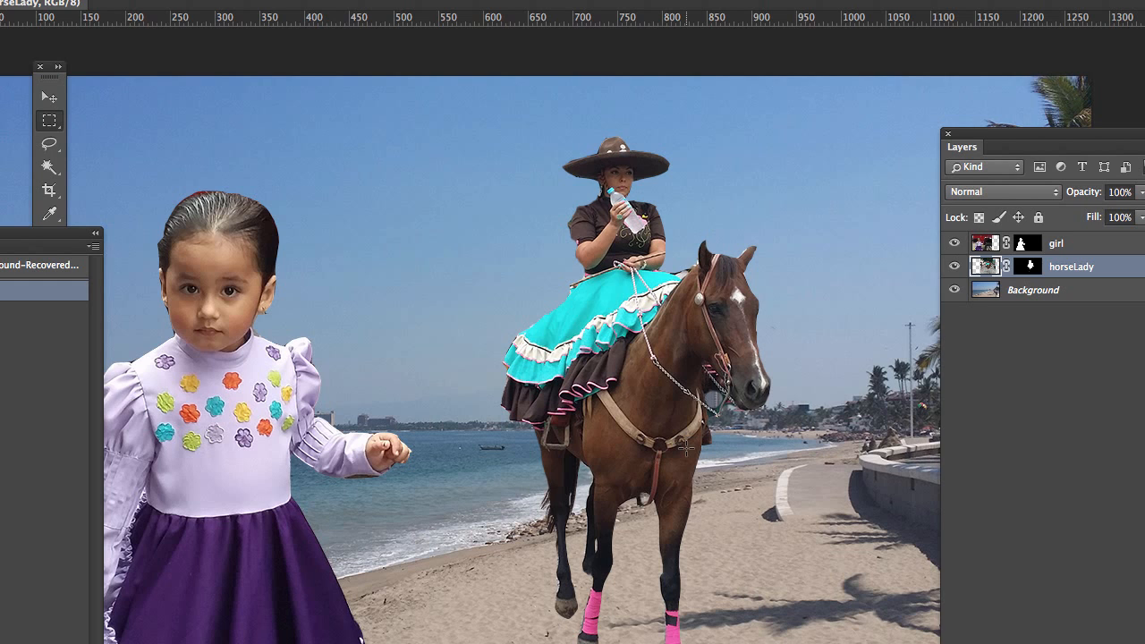
Step: Pick the Move tool and bring both the girl and the horse rider into view
key(F7)
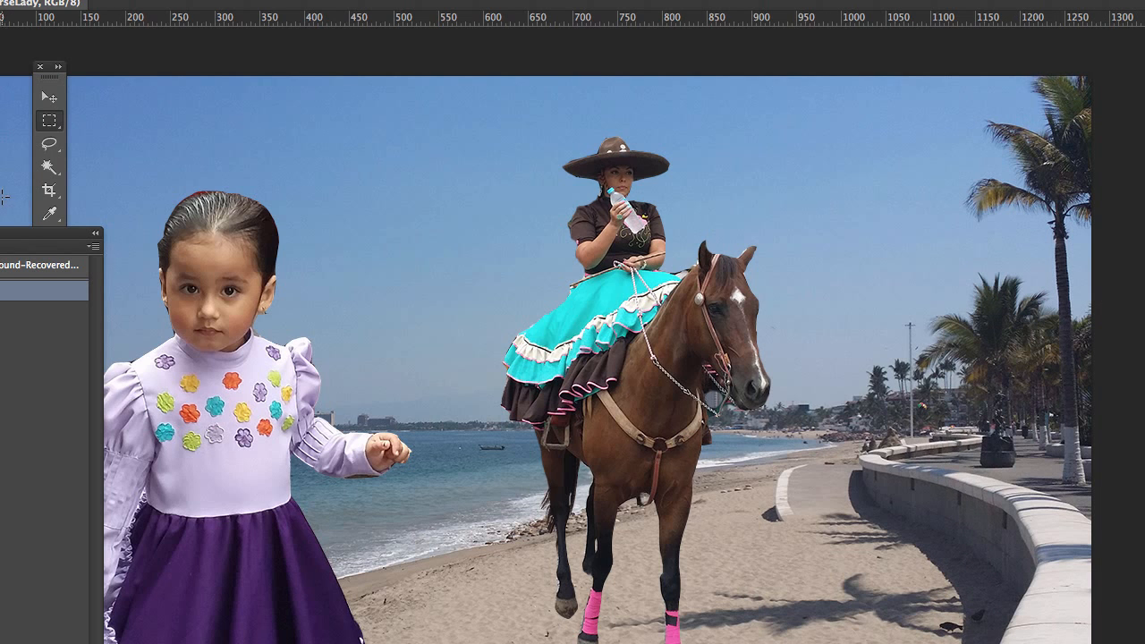
click(49, 96)
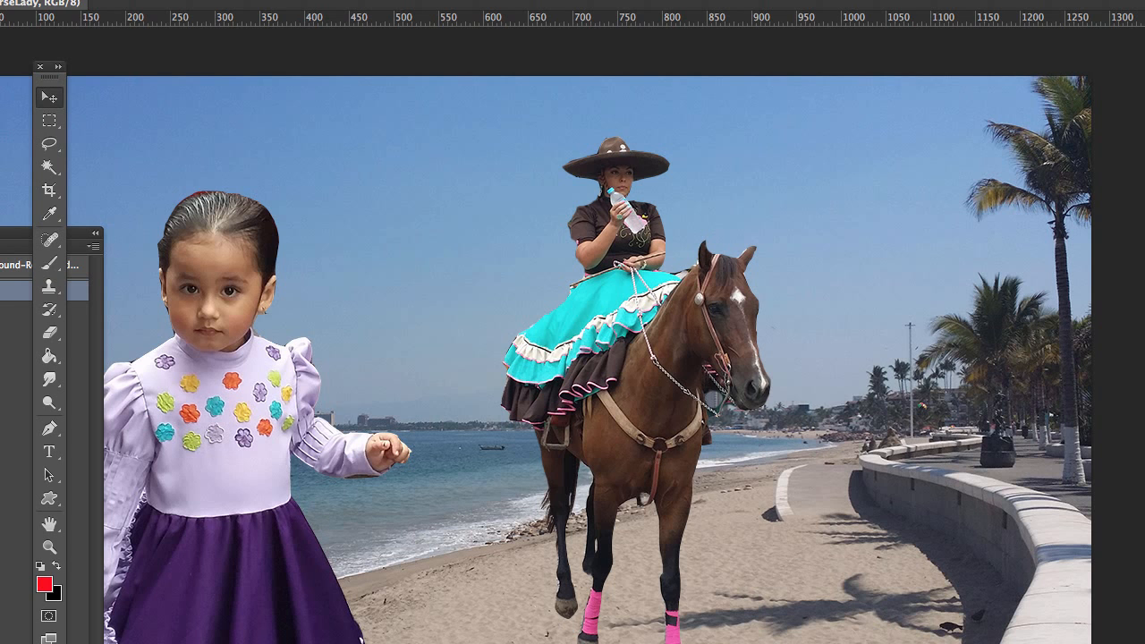
scroll(590, 358, down, 3)
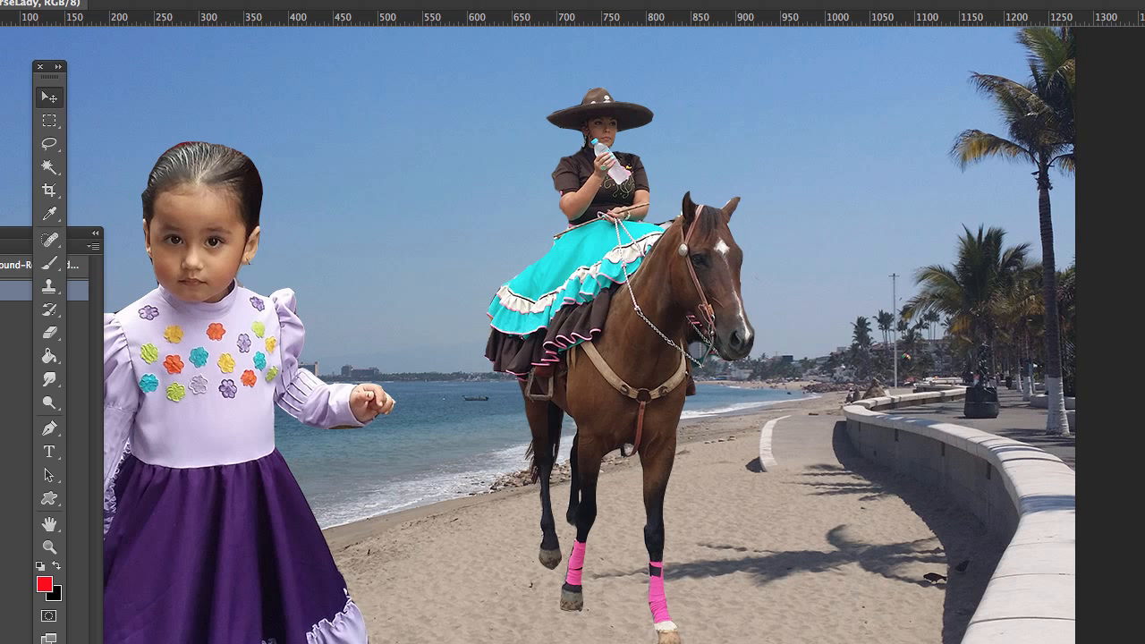
mouse_move(1144, 513)
mouse_down()
mouse_move(1059, 511)
mouse_move(1144, 512)
mouse_up()
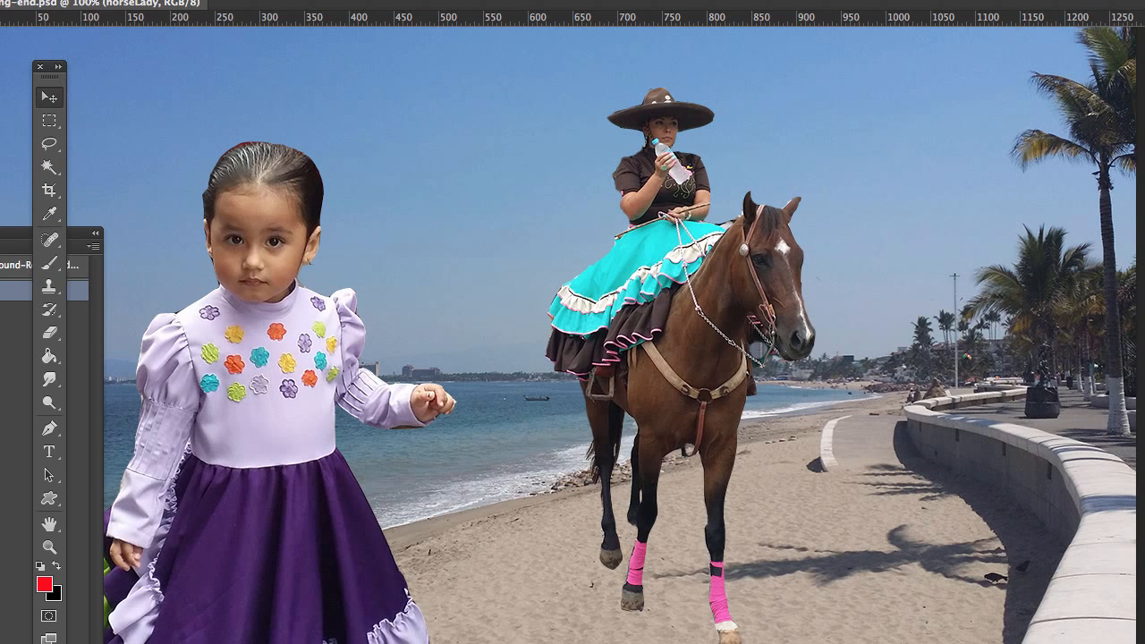
Step: Shrink the Layers panel, park it clear of the horse rider and group the History panel with it, keeping Layers in front
drag(1144, 184, 839, 31)
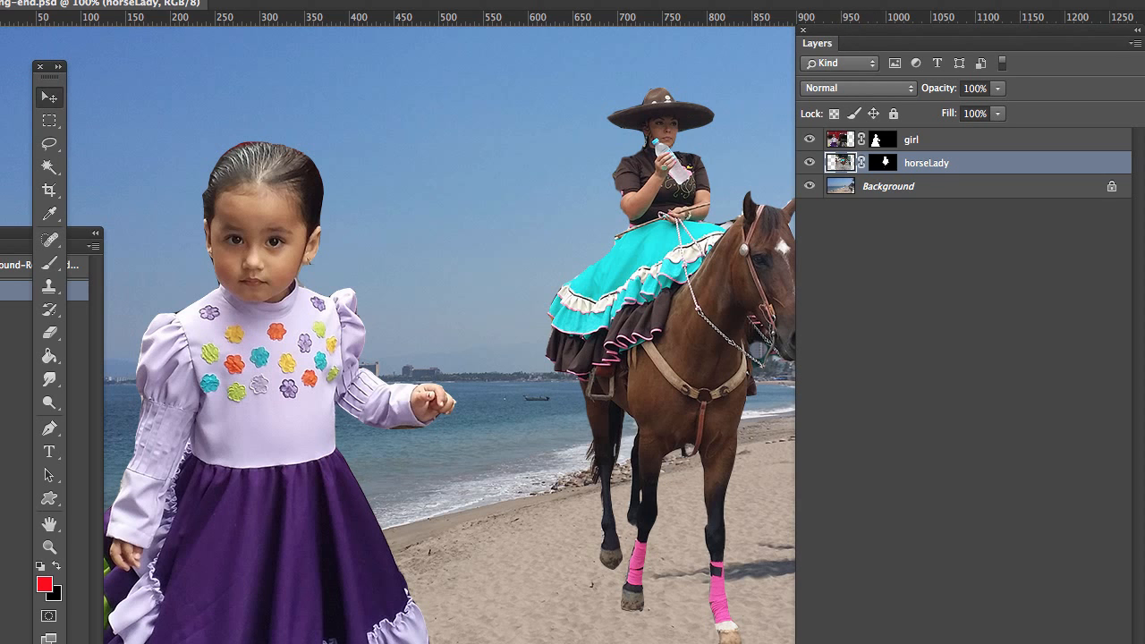
drag(1134, 642, 1006, 308)
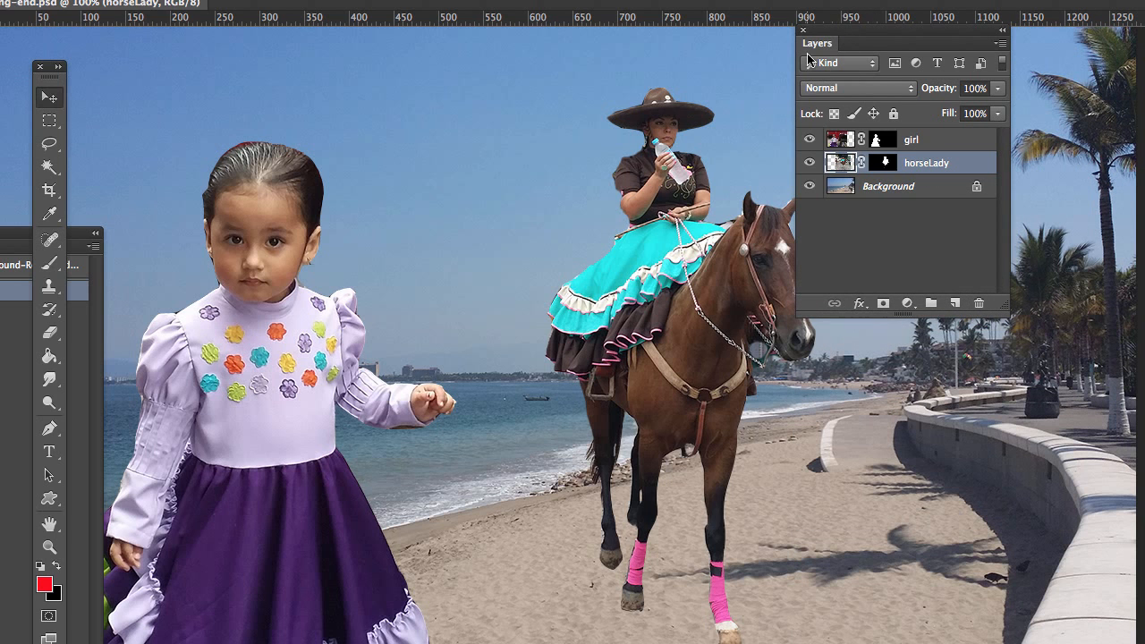
drag(813, 42, 945, 51)
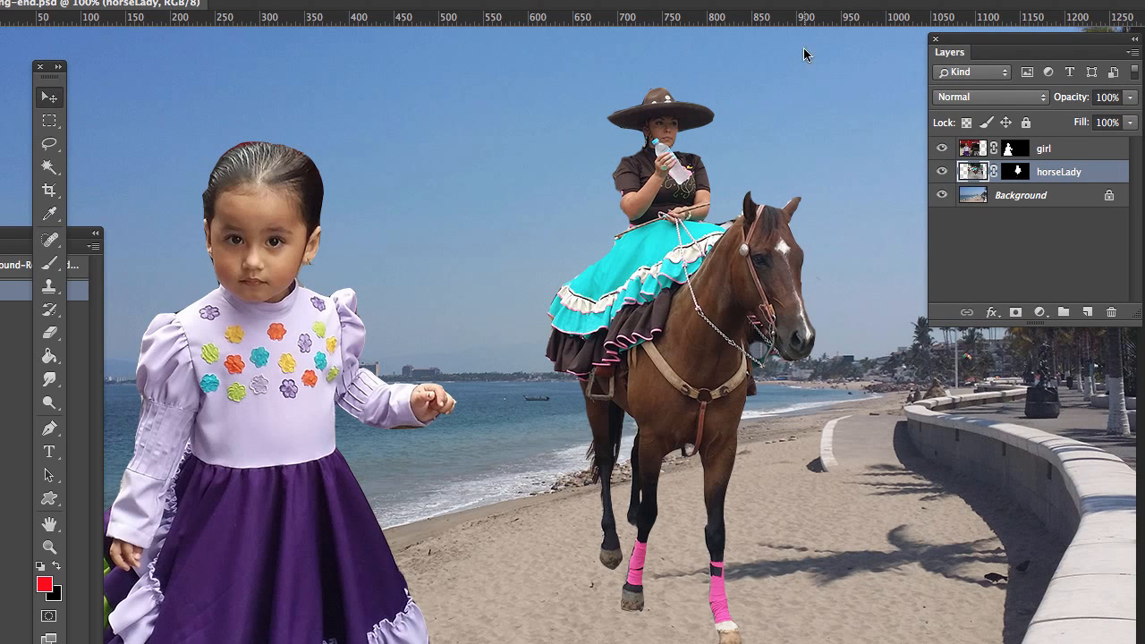
drag(0, 231, 1019, 55)
click(947, 55)
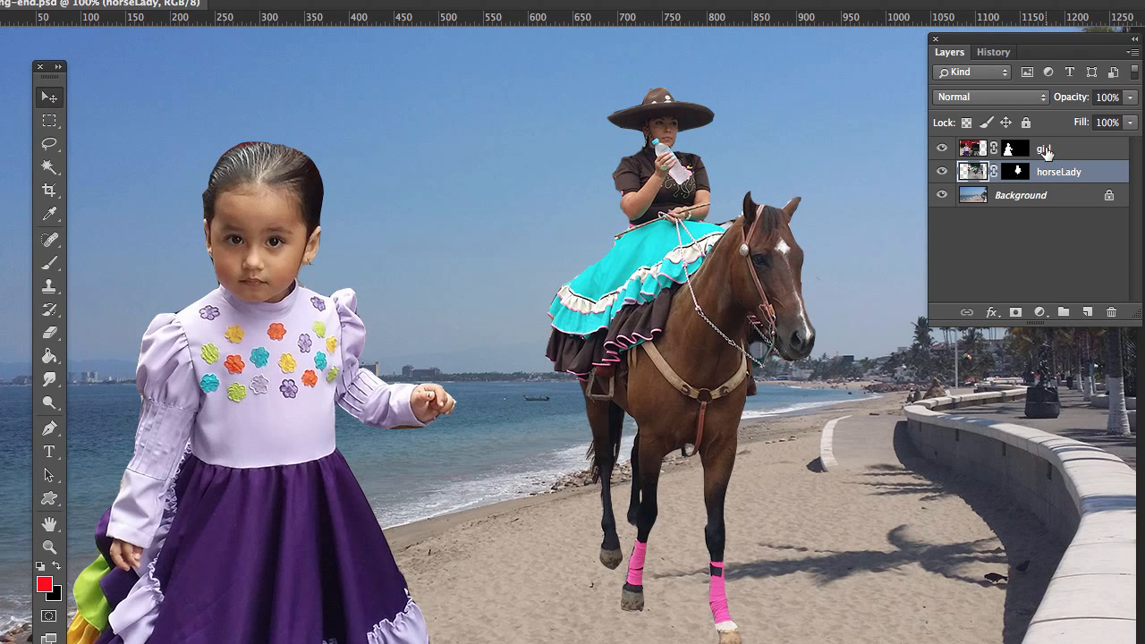
Step: Move the girl across to the beach wall side of the horse and shift the horse rider toward the water
click(1045, 150)
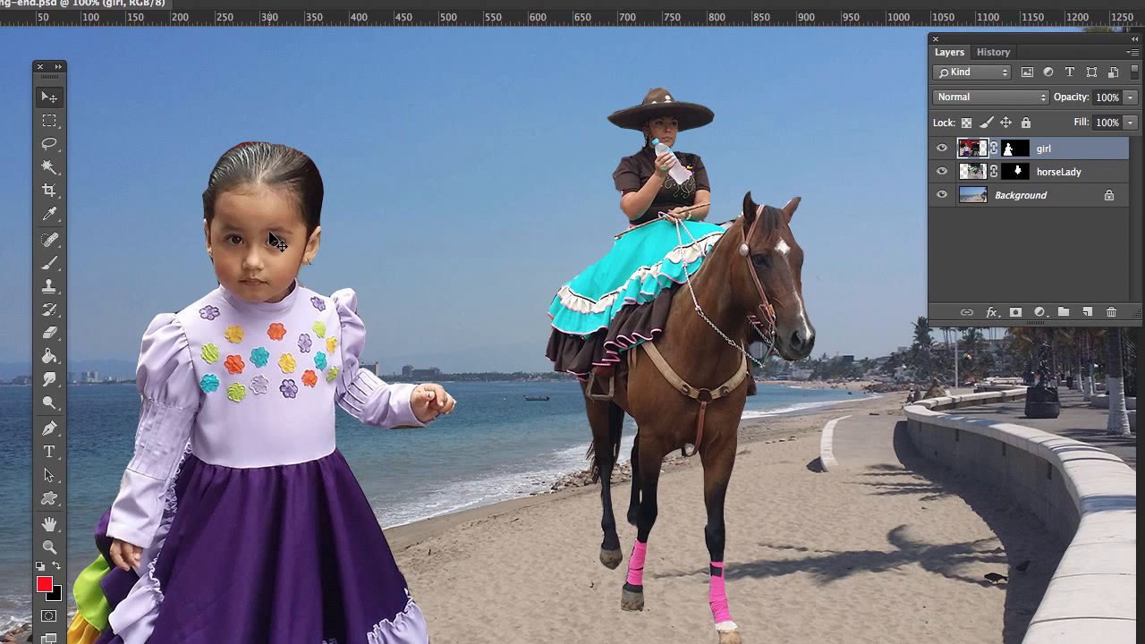
drag(273, 240, 852, 243)
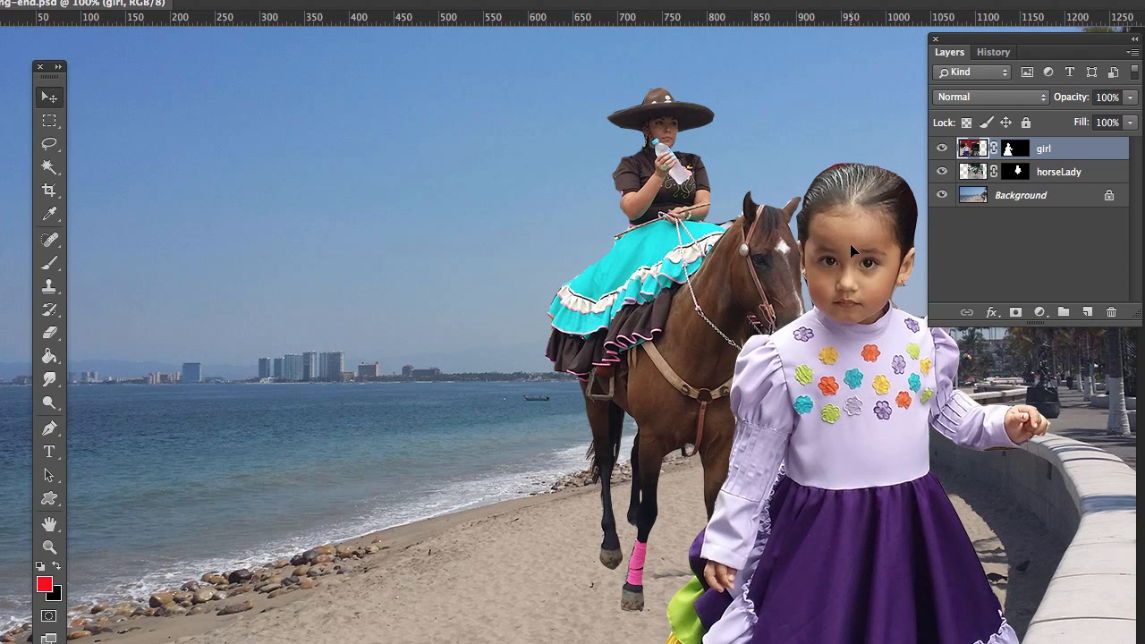
click(1057, 173)
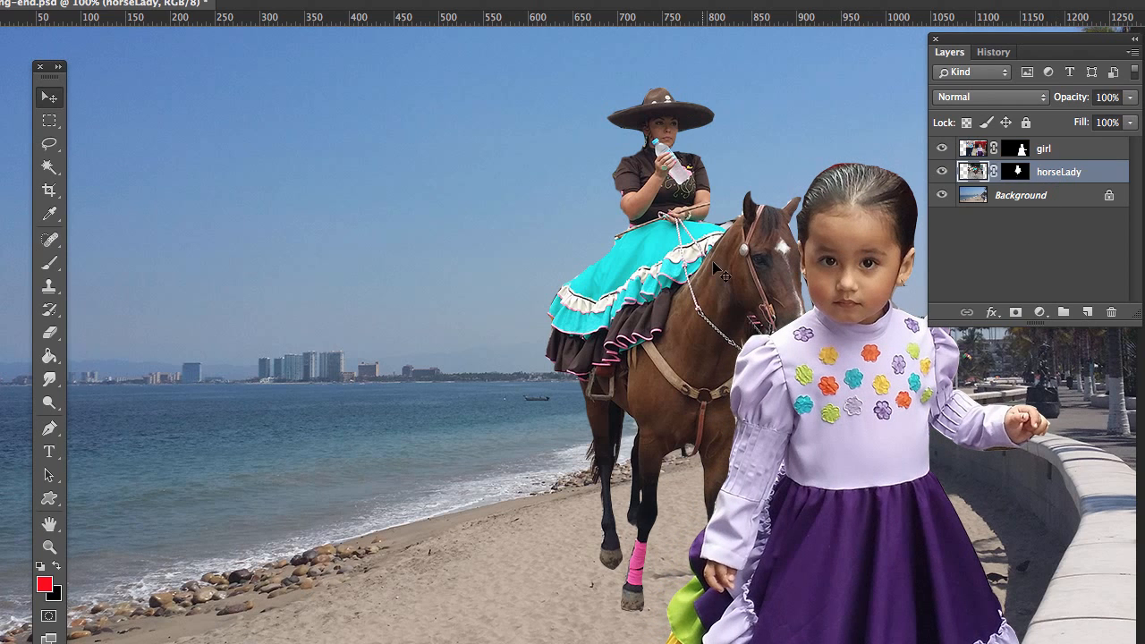
drag(689, 291, 604, 279)
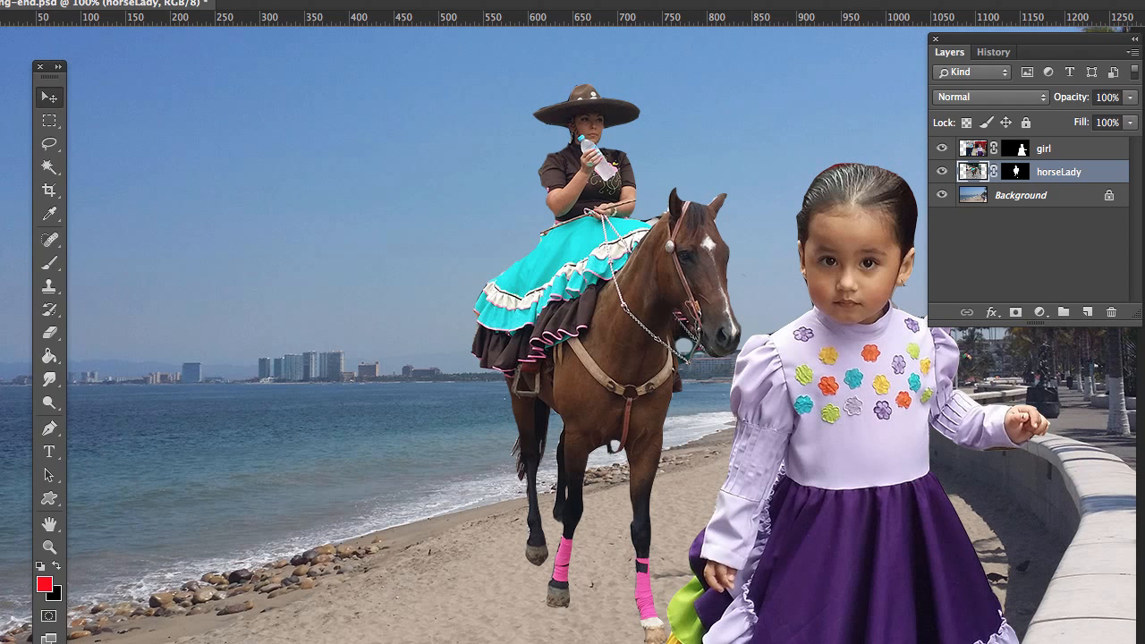
Step: Scale the horseLady layer down to about two-thirds of its size and position the rider on the sand beside the girl
click(45, 296)
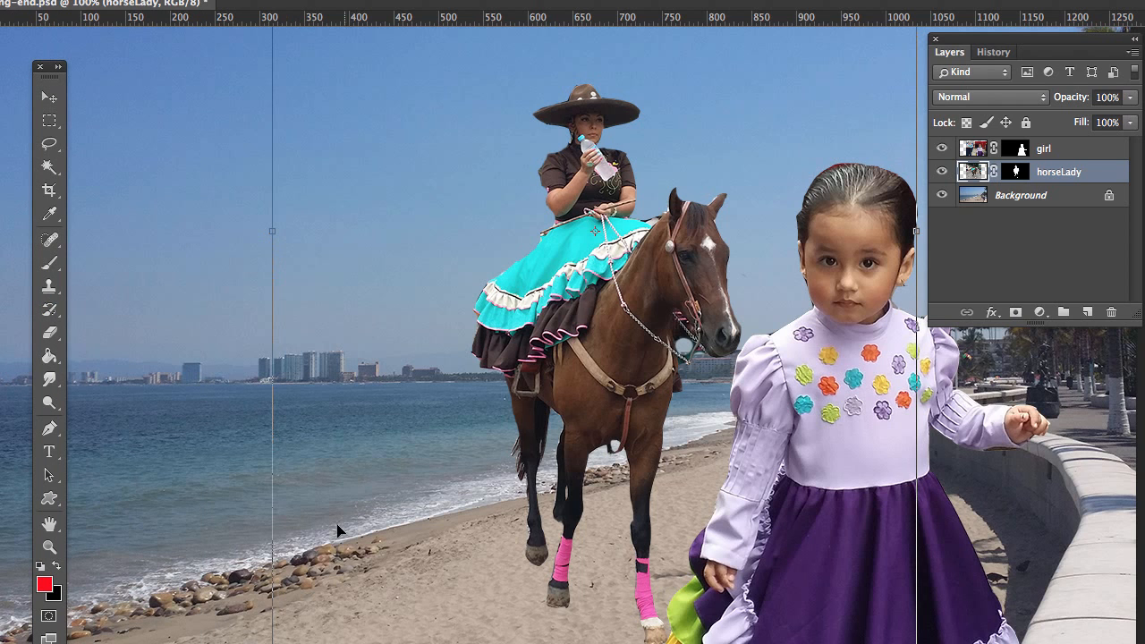
drag(406, 258, 338, 485)
drag(352, 266, 338, 451)
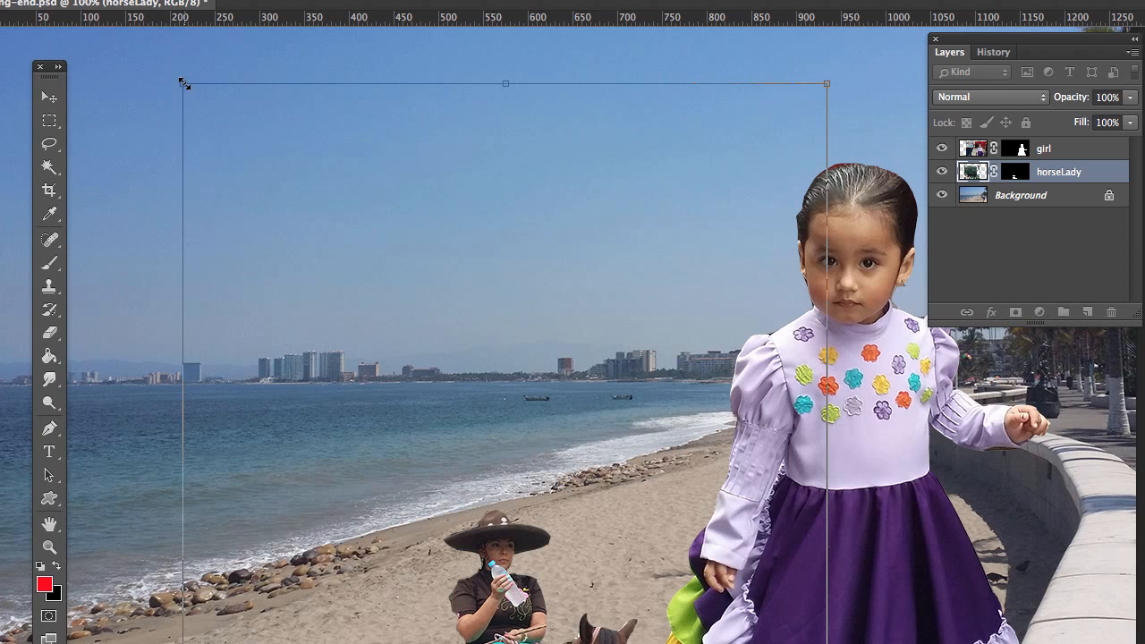
drag(183, 83, 340, 338)
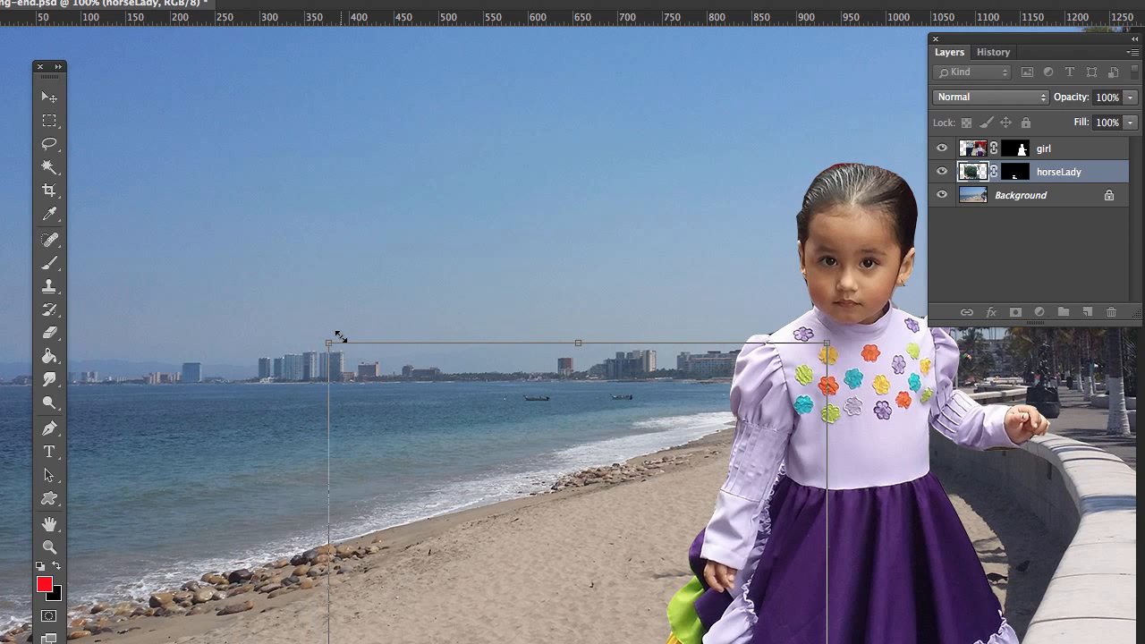
drag(590, 523, 556, 275)
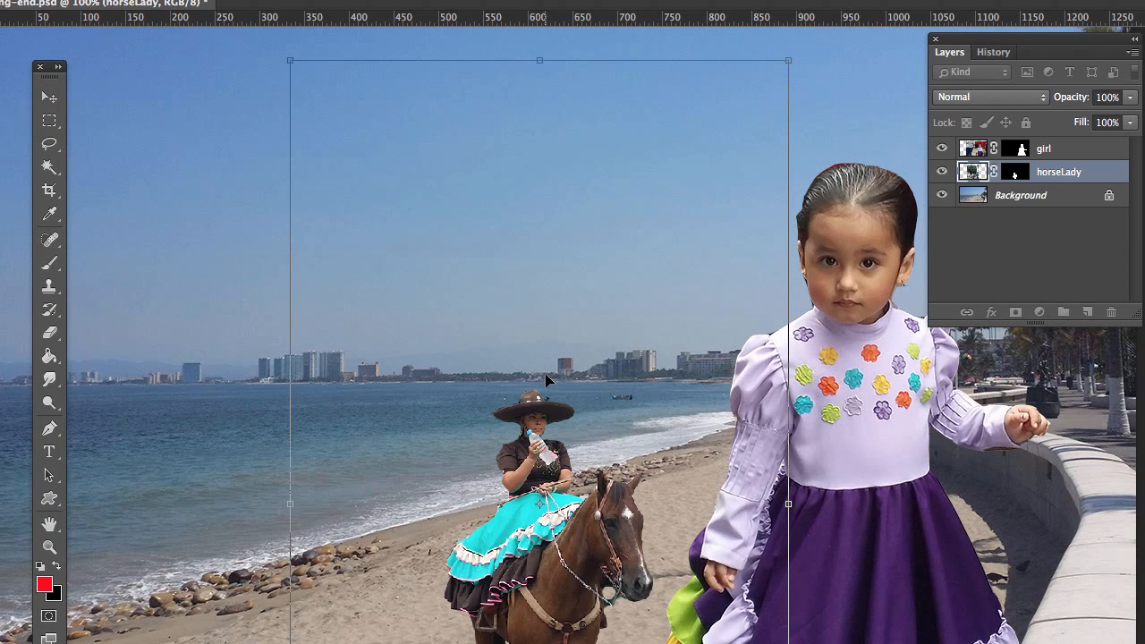
drag(540, 591, 558, 619)
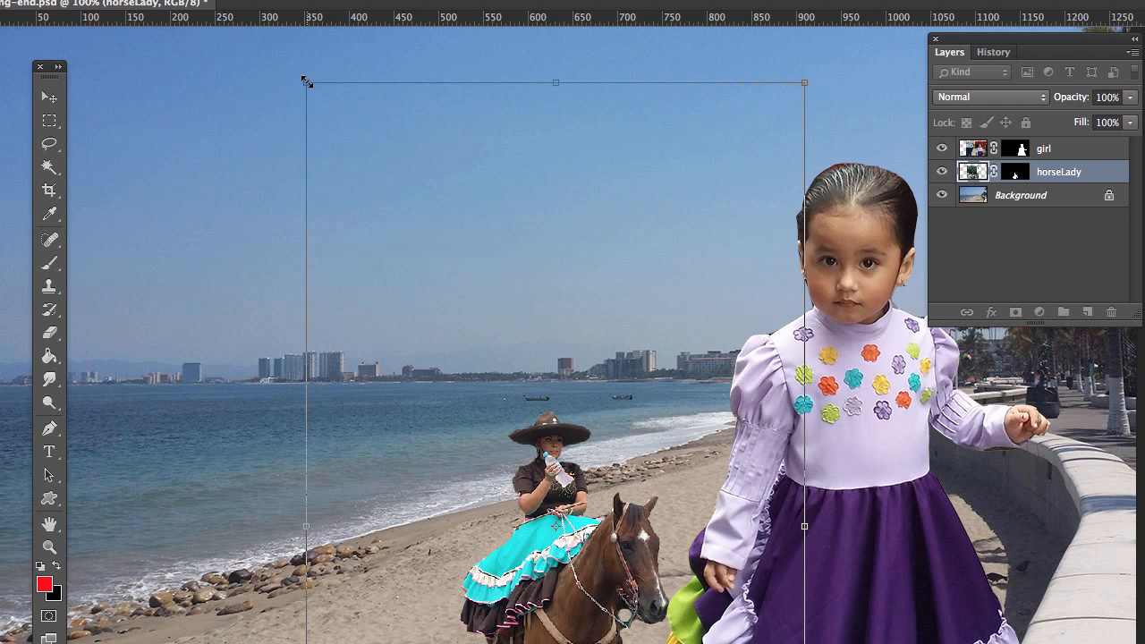
drag(306, 82, 376, 207)
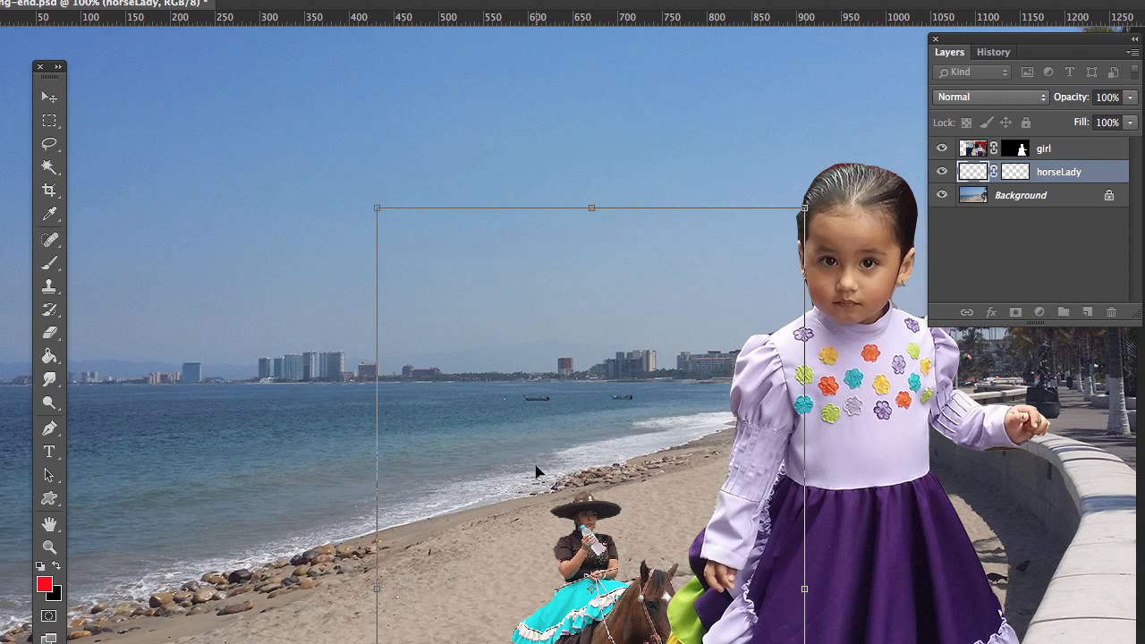
drag(596, 579, 630, 280)
key(Return)
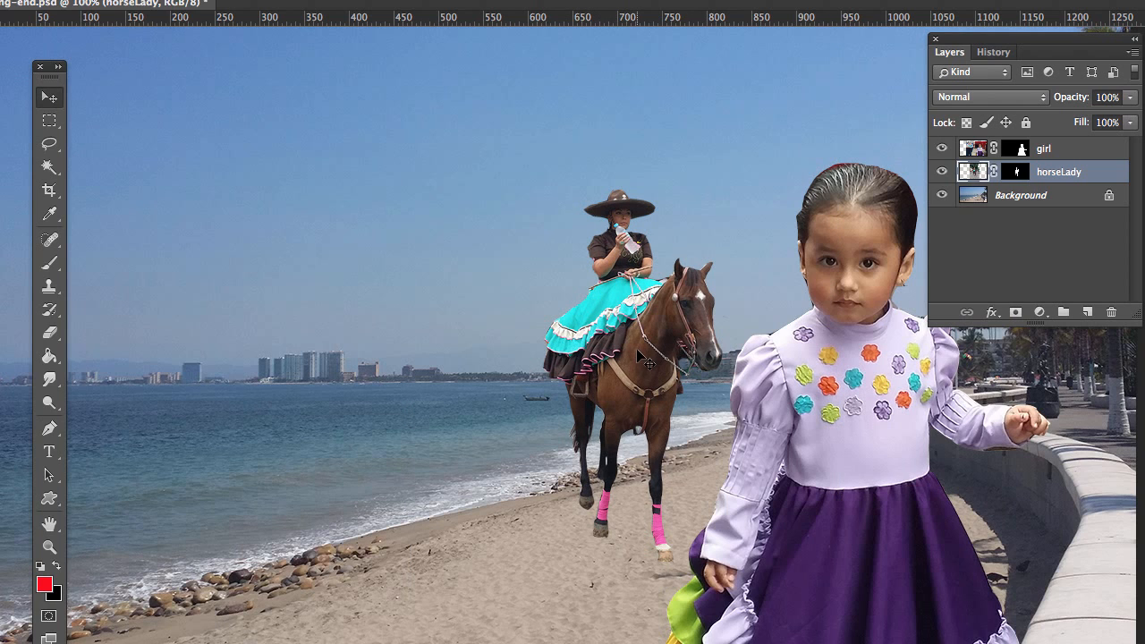
Step: Shift the horse rider down and left on the beach, and move the girl farther down and right beside the wall
drag(631, 353, 558, 383)
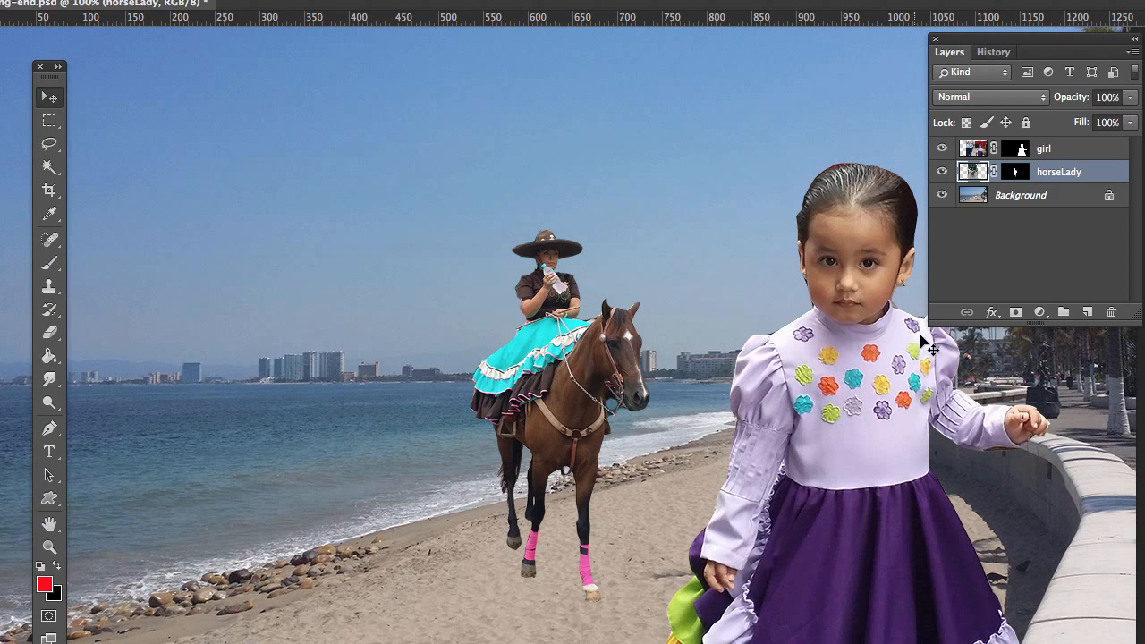
click(1073, 157)
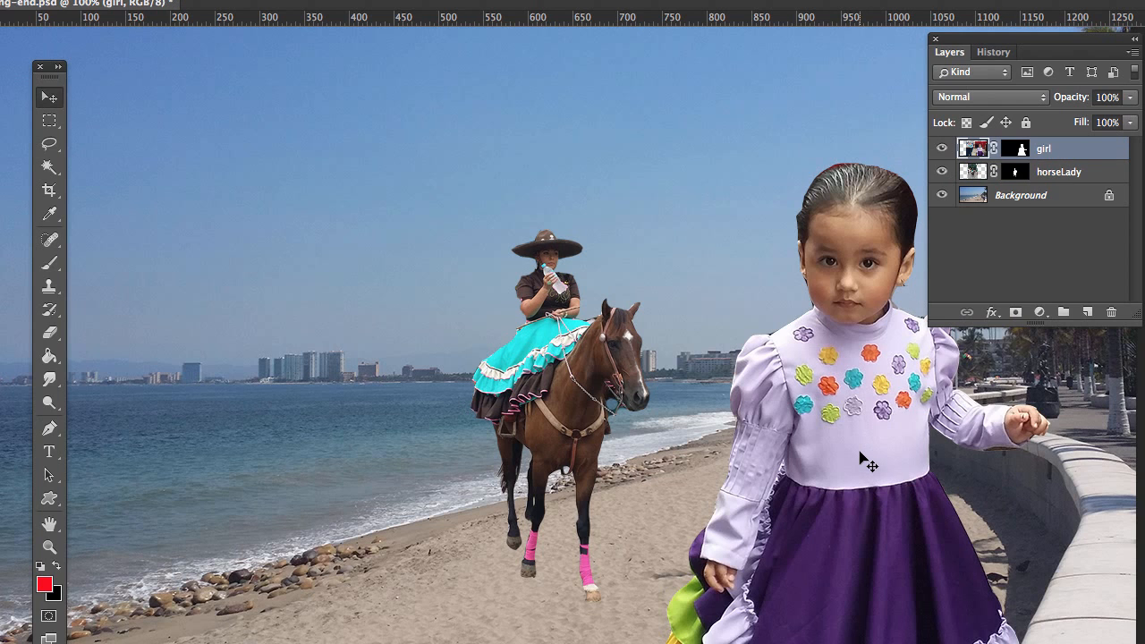
drag(861, 457, 909, 499)
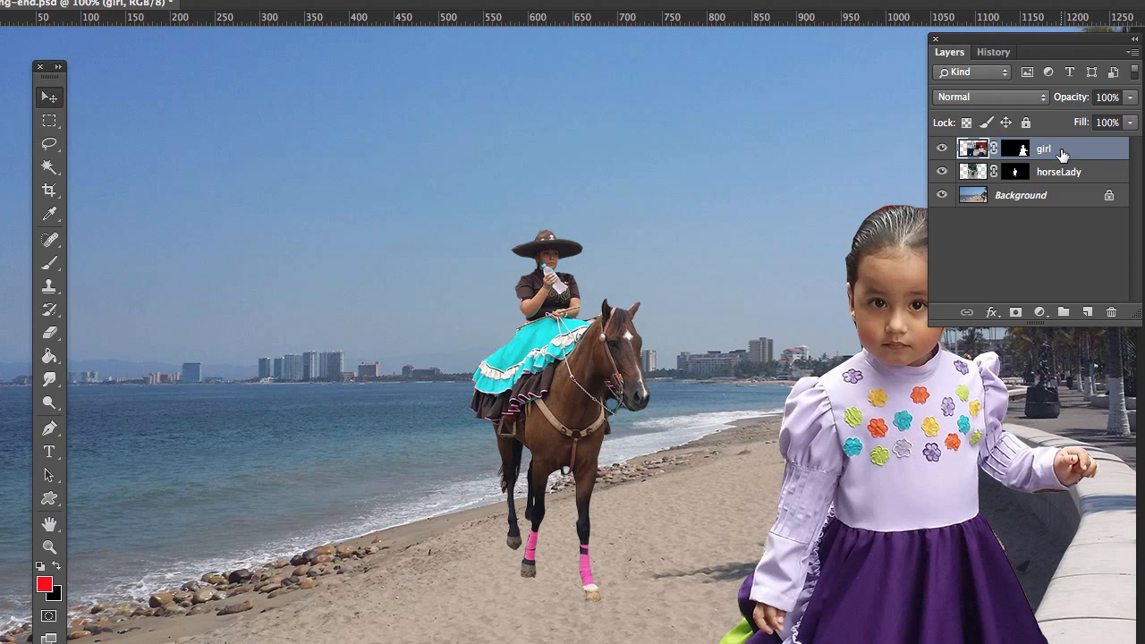
Step: Add a new empty layer directly above horseLady and name it girlShadow
click(1062, 176)
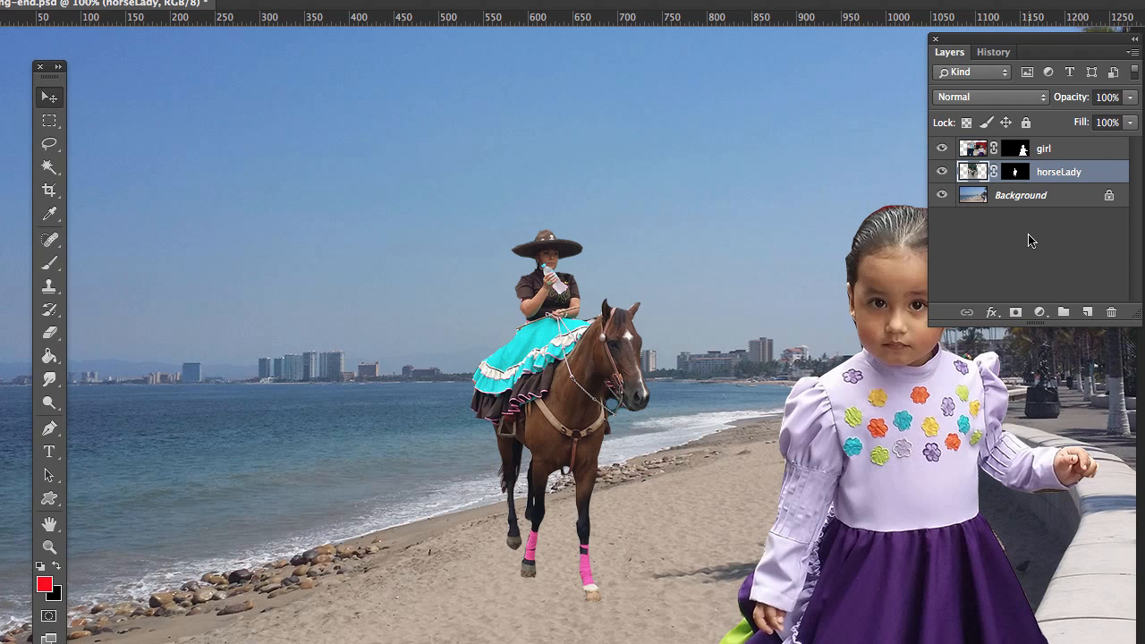
click(1087, 312)
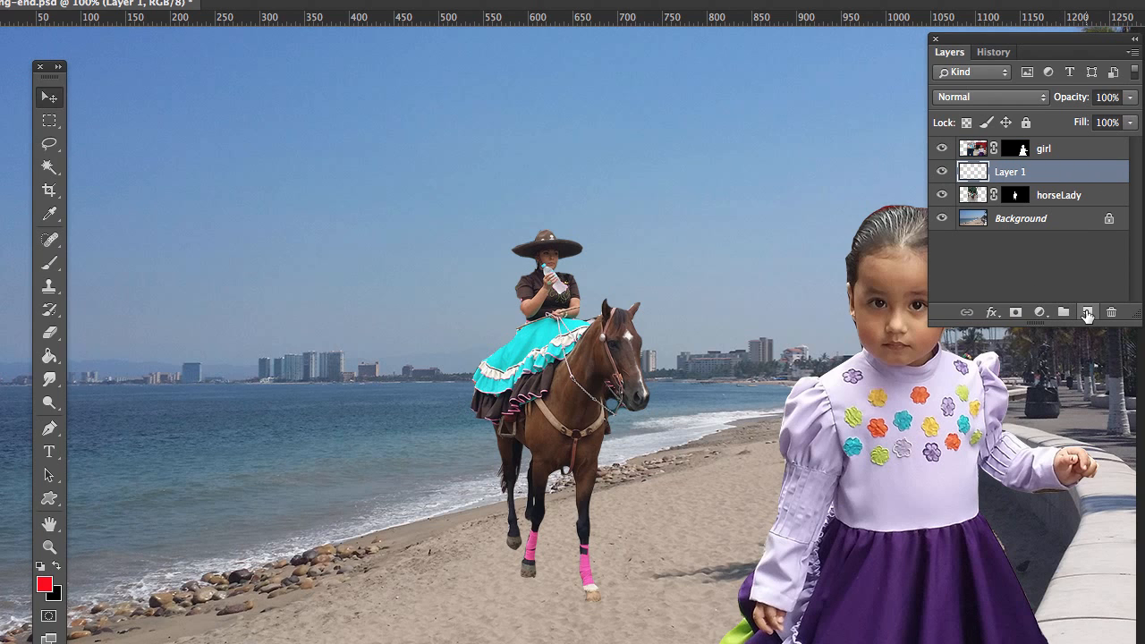
double_click(1016, 172)
text(girlShadow)
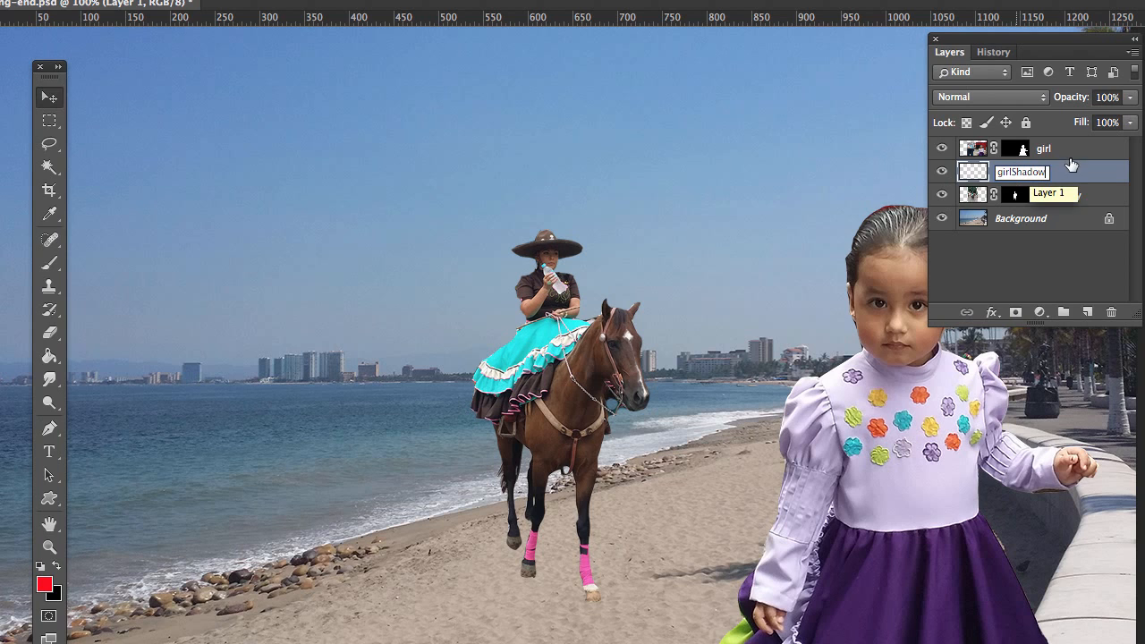
key(Return)
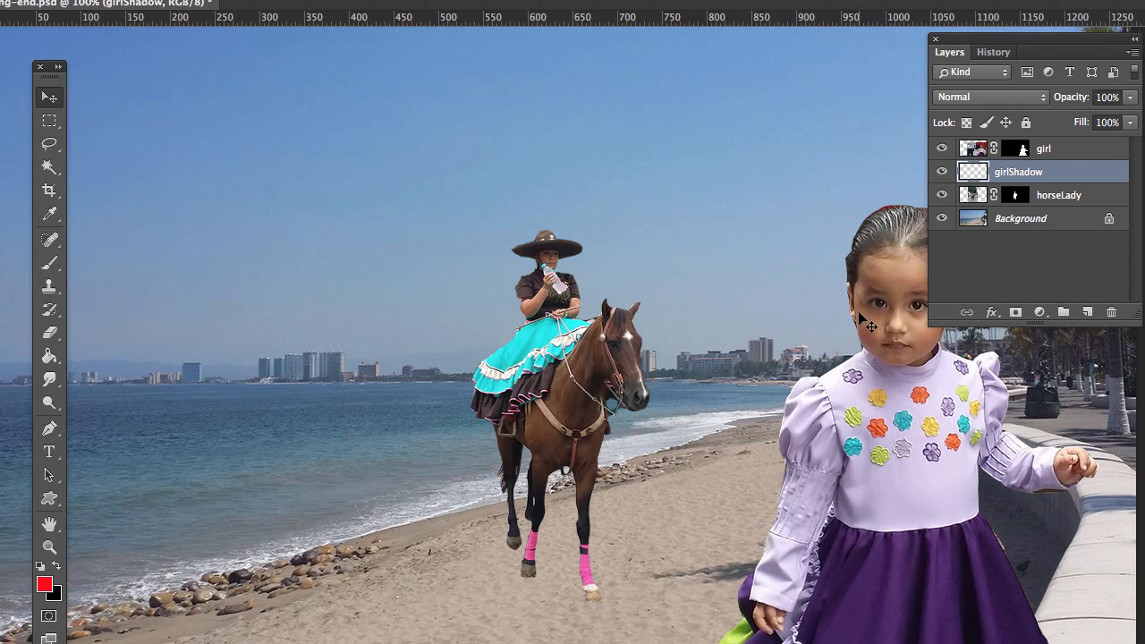
Step: Draw a large elliptical selection over the sky and sea on the left side of the image
click(49, 125)
click(48, 126)
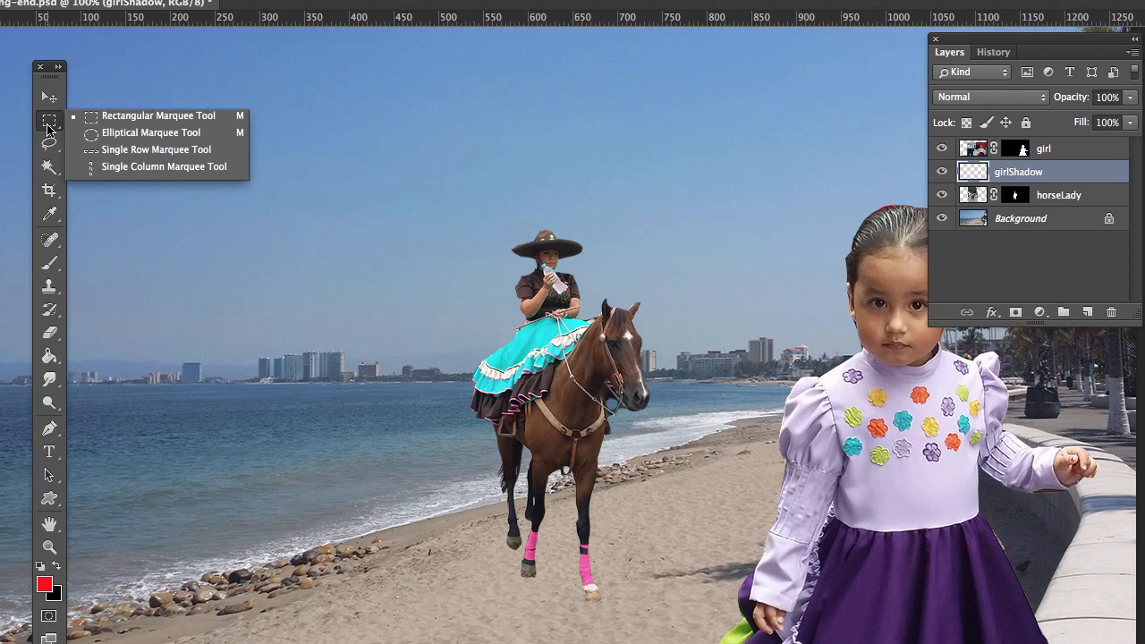
click(139, 134)
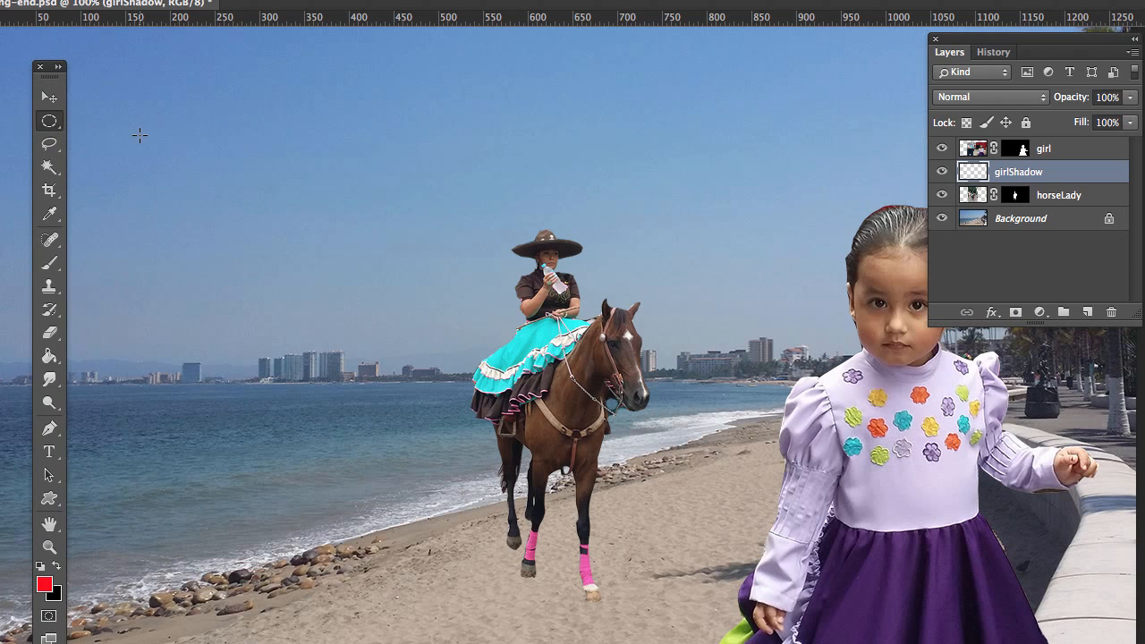
drag(139, 134, 394, 414)
Step: Save the elliptical selection as a new channel named circle in masking-end.psd and deselect it
click(176, 0)
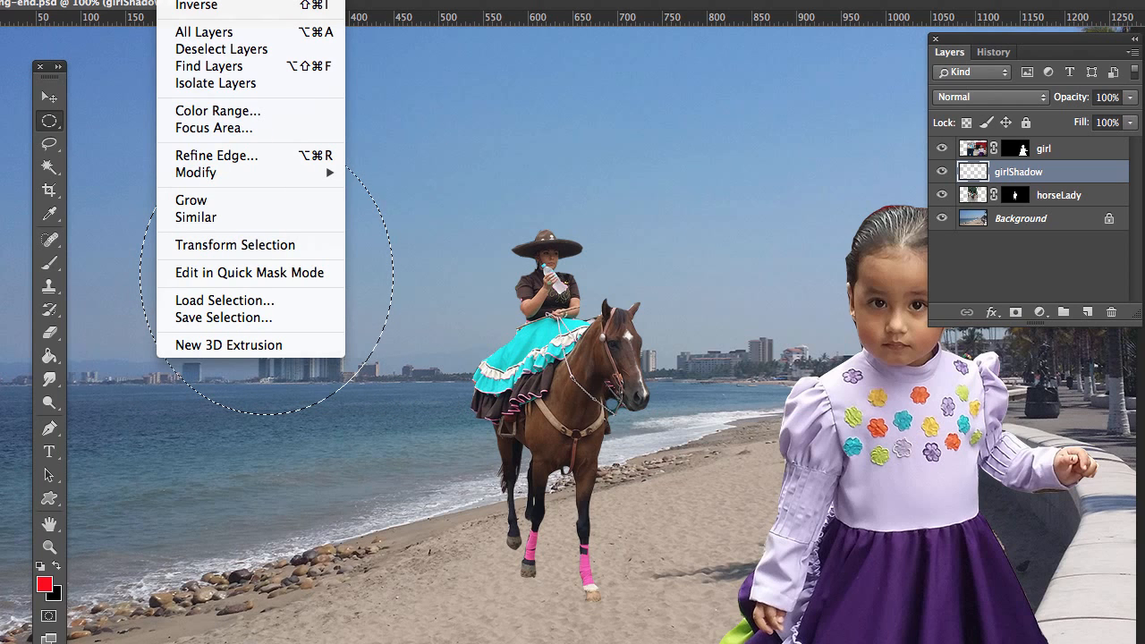
click(220, 319)
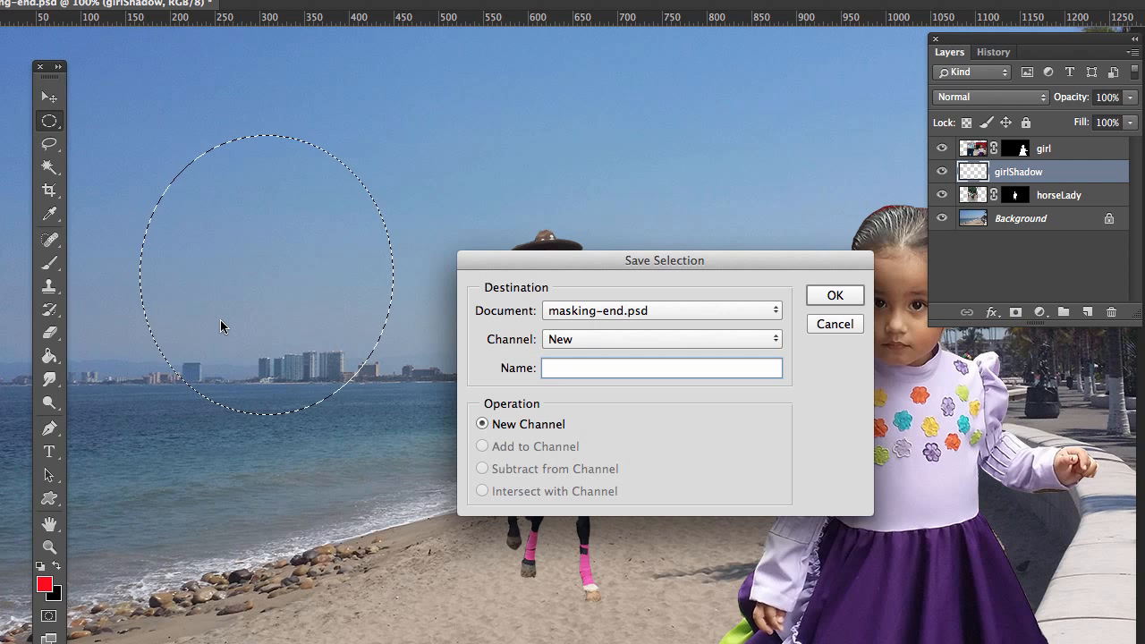
text(circle)
click(835, 295)
click(659, 131)
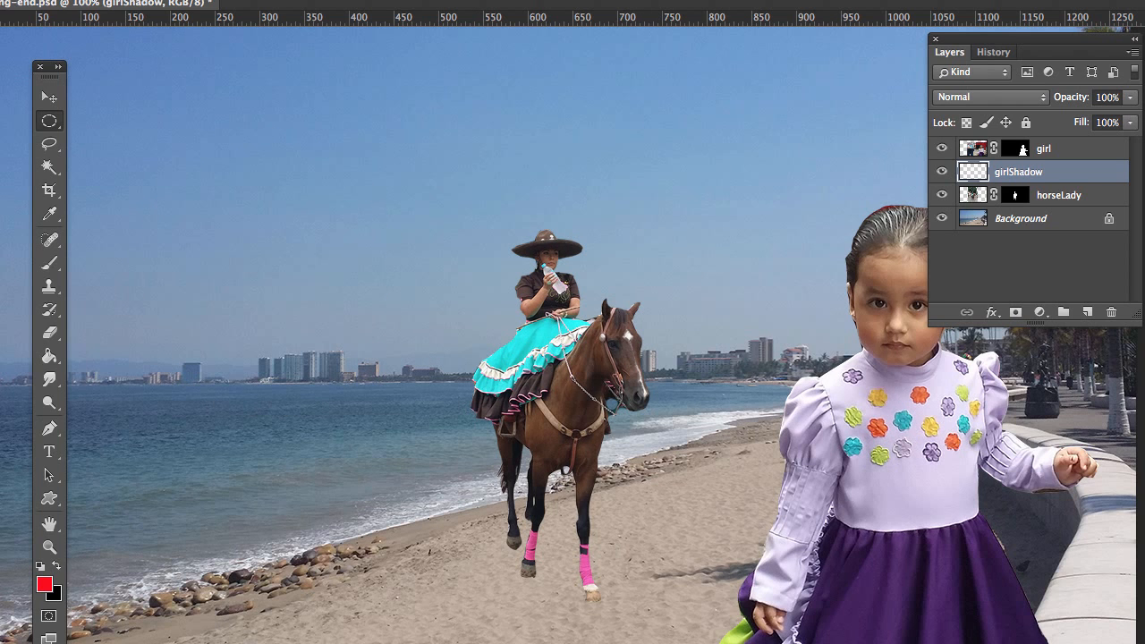
Step: Load the circle channel of masking-end.psd as a new selection and deselect it
click(179, 0)
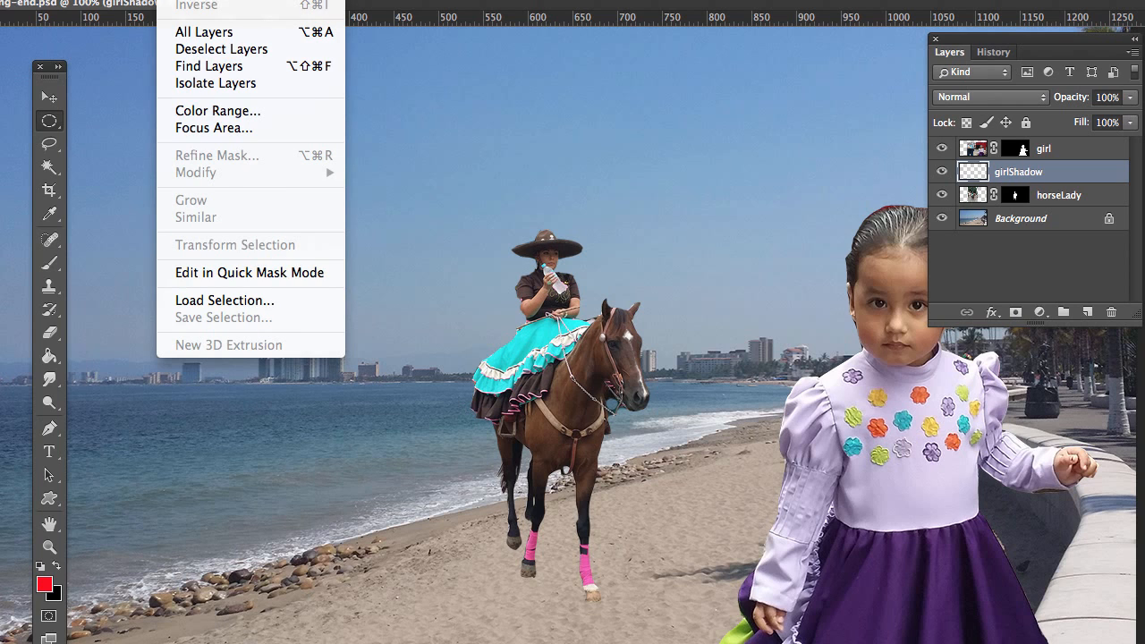
click(204, 300)
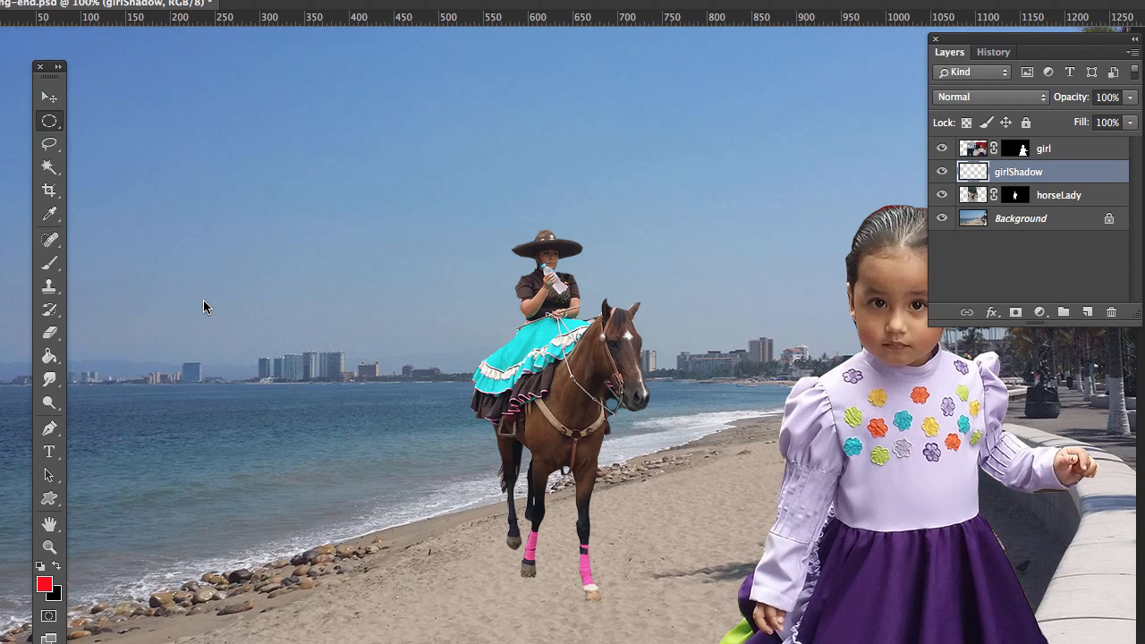
click(776, 349)
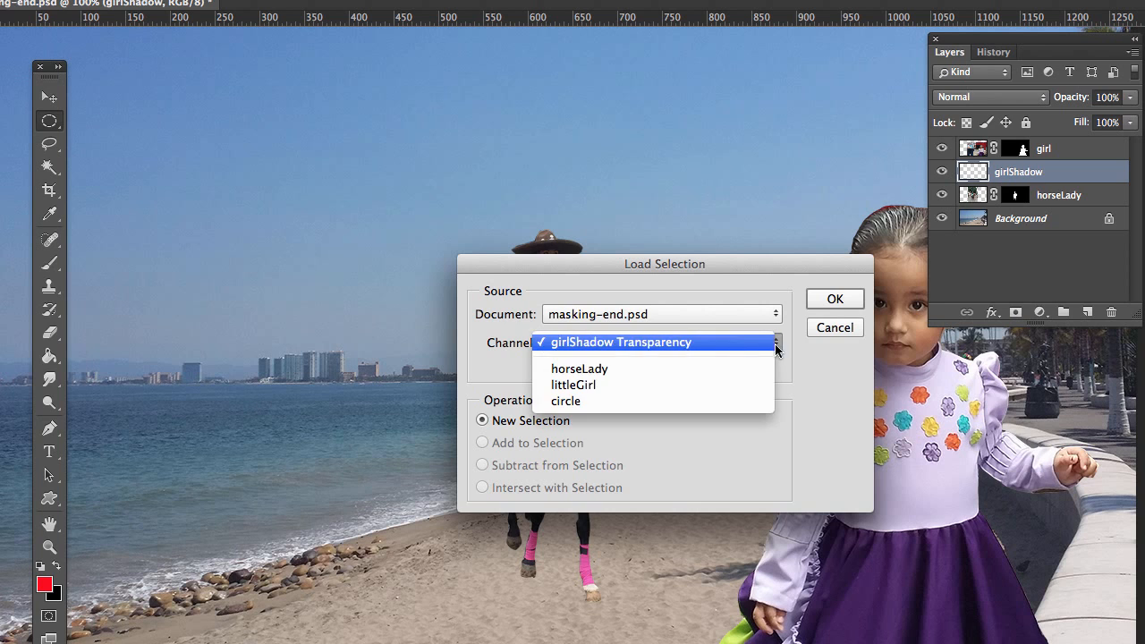
click(575, 402)
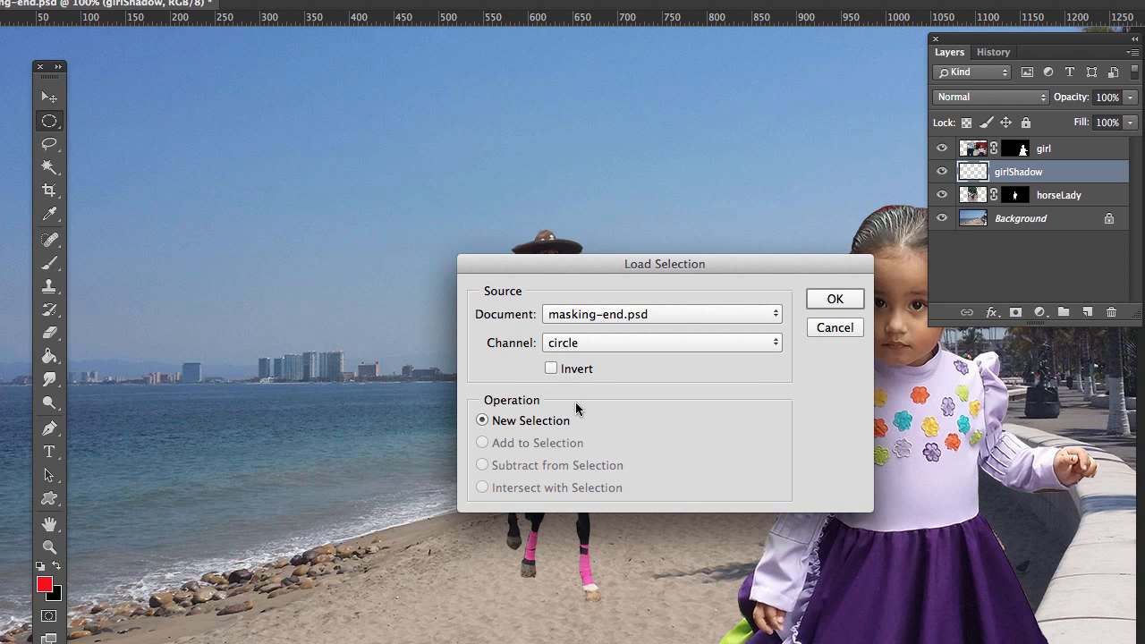
click(835, 299)
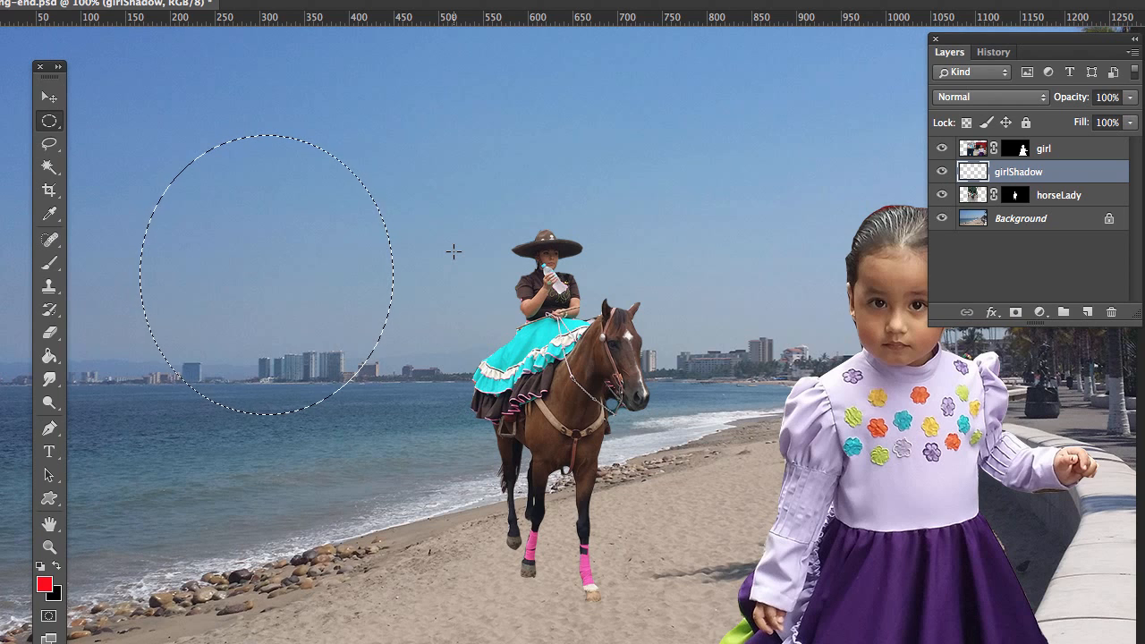
key(ctrl+d)
Step: Load the littleGirl channel as a new selection and move its outline up and to the left around the horse rider
click(182, 0)
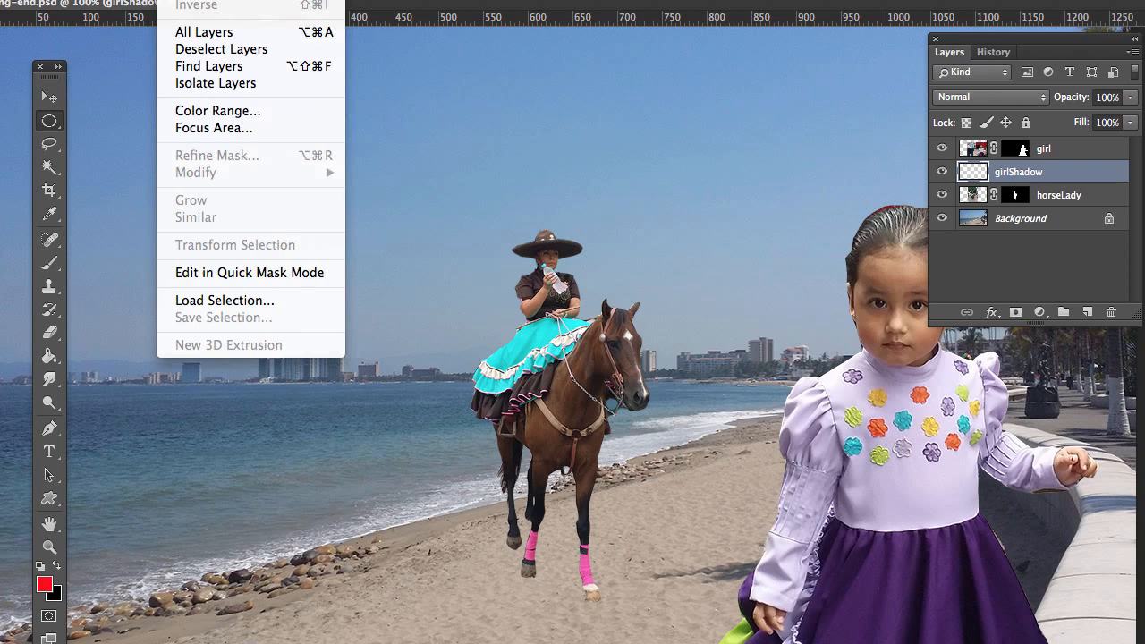
click(225, 300)
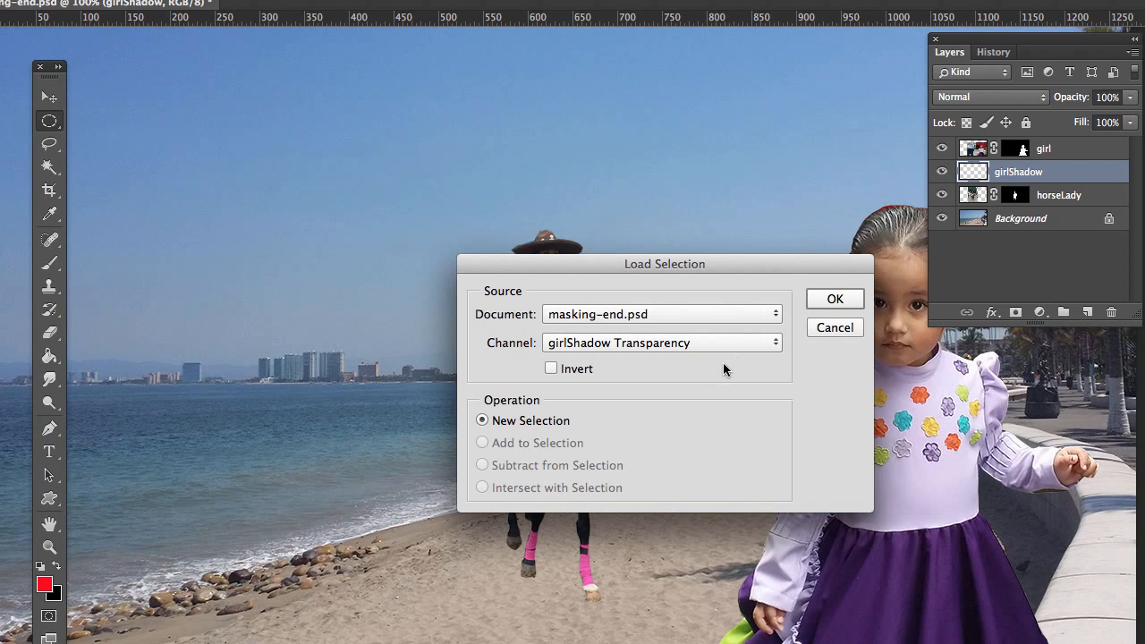
click(770, 344)
click(619, 390)
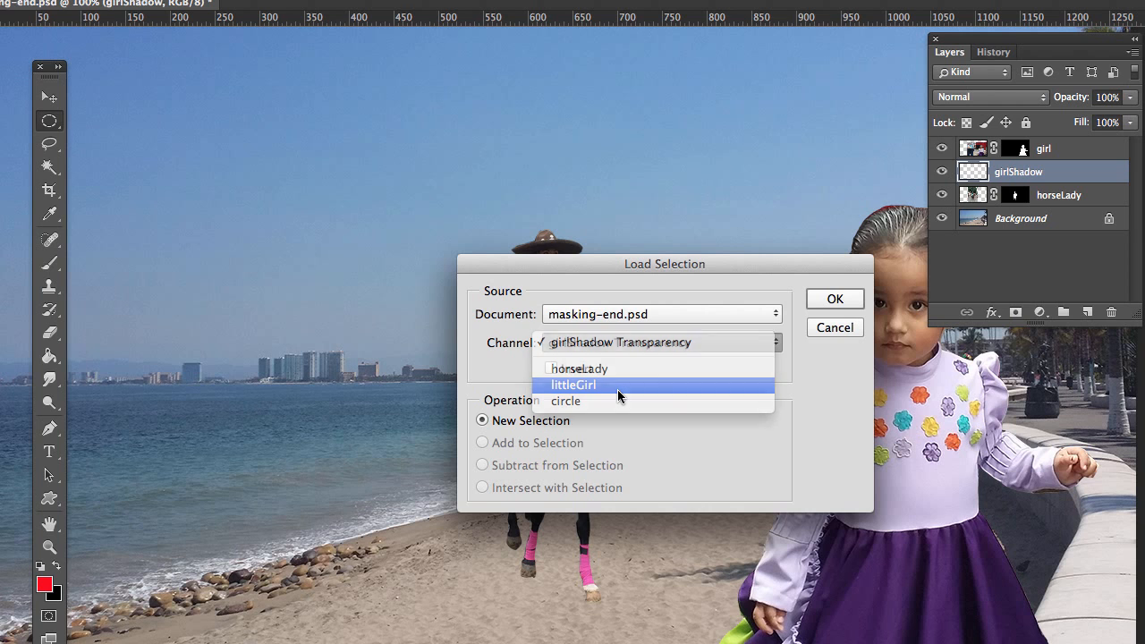
click(831, 300)
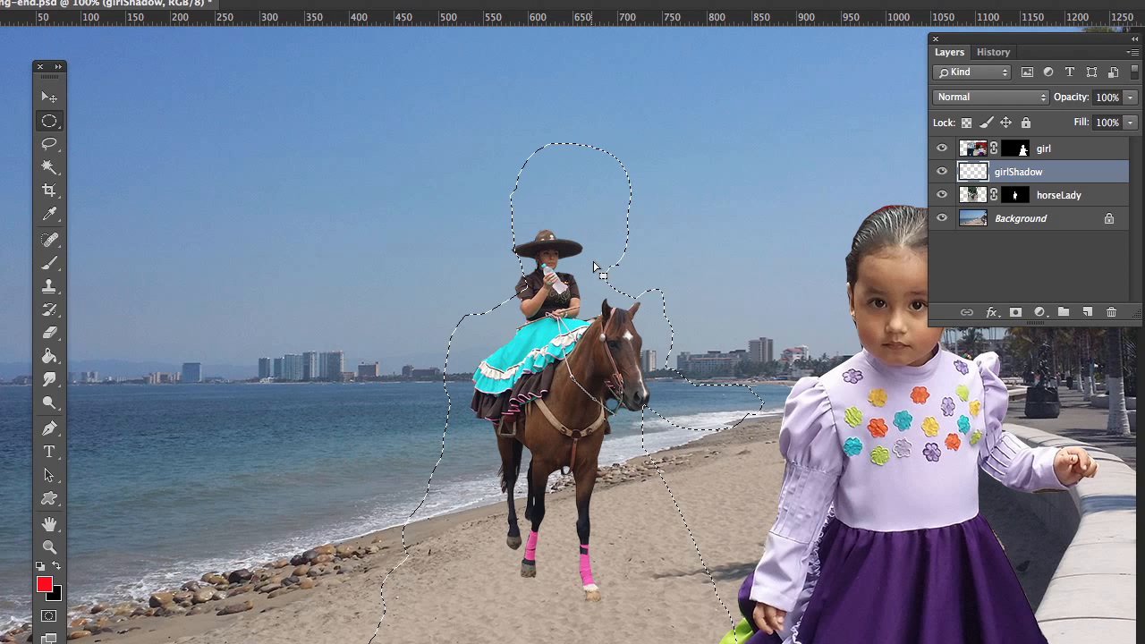
drag(566, 204, 508, 147)
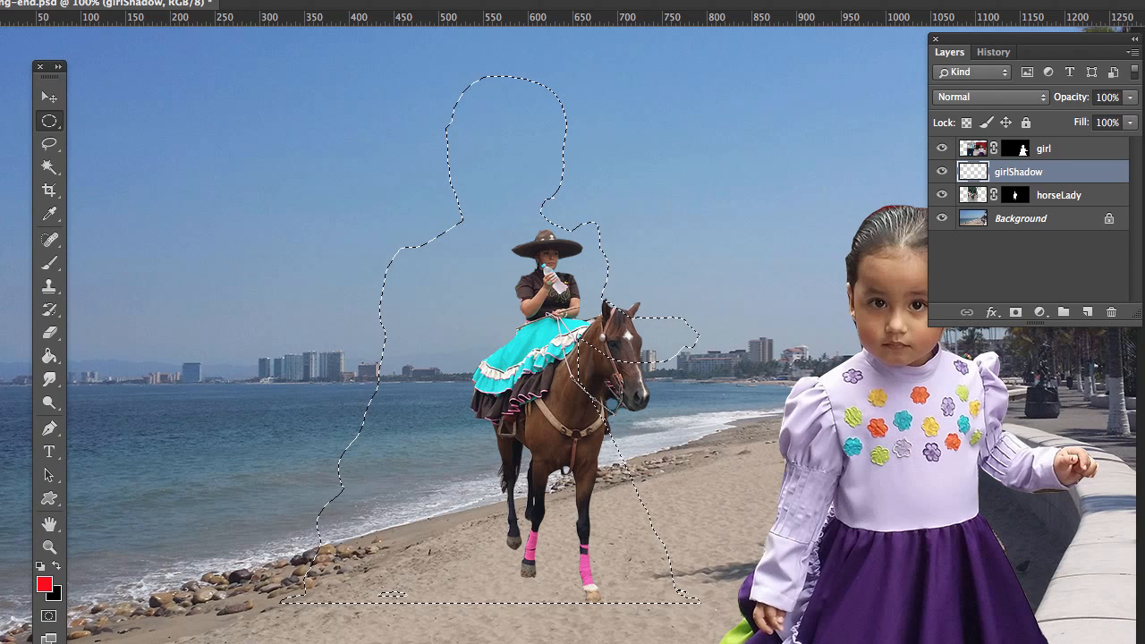
Step: Set the foreground colour to black and fill the girl-shaped selection on girlShadow with it at Normal mode, 100% opacity
drag(1144, 402, 855, 379)
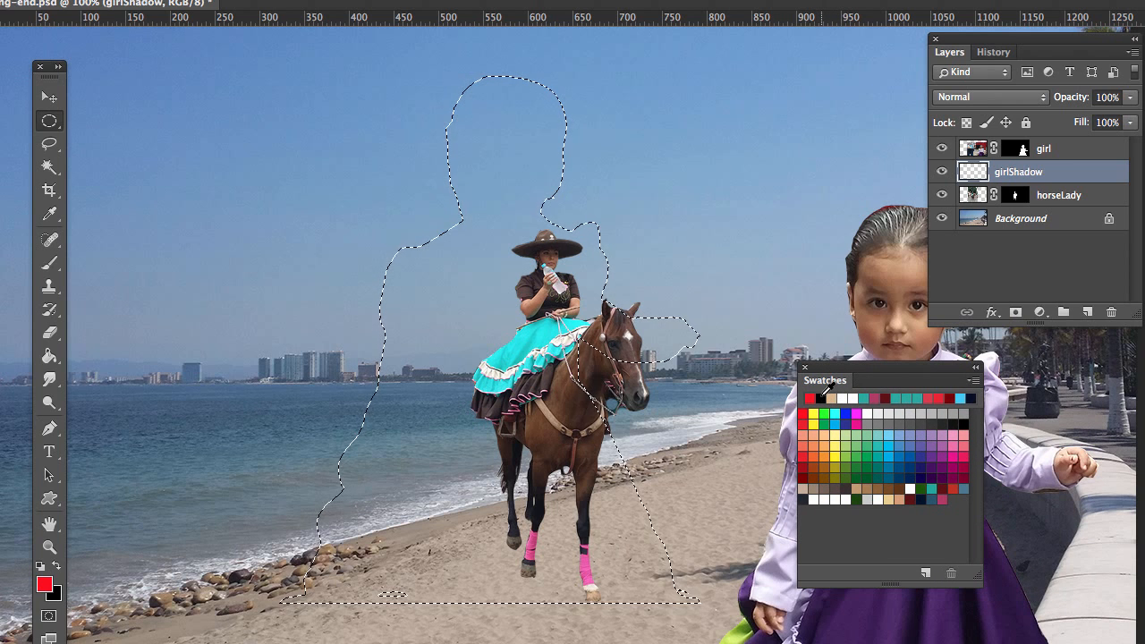
click(821, 397)
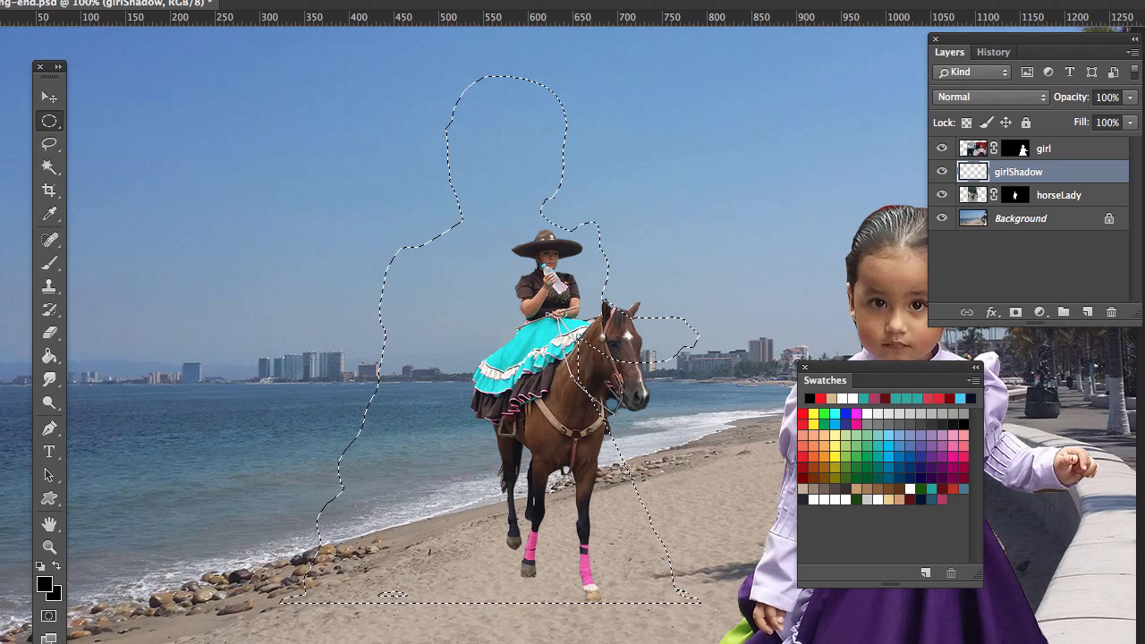
click(2, 1)
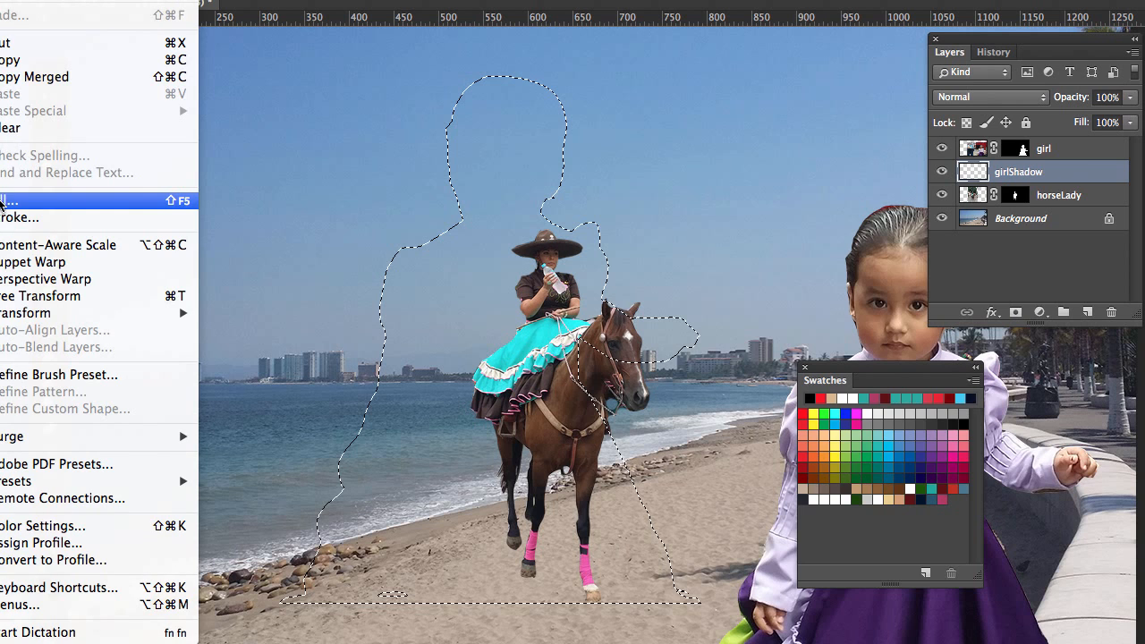
click(2, 201)
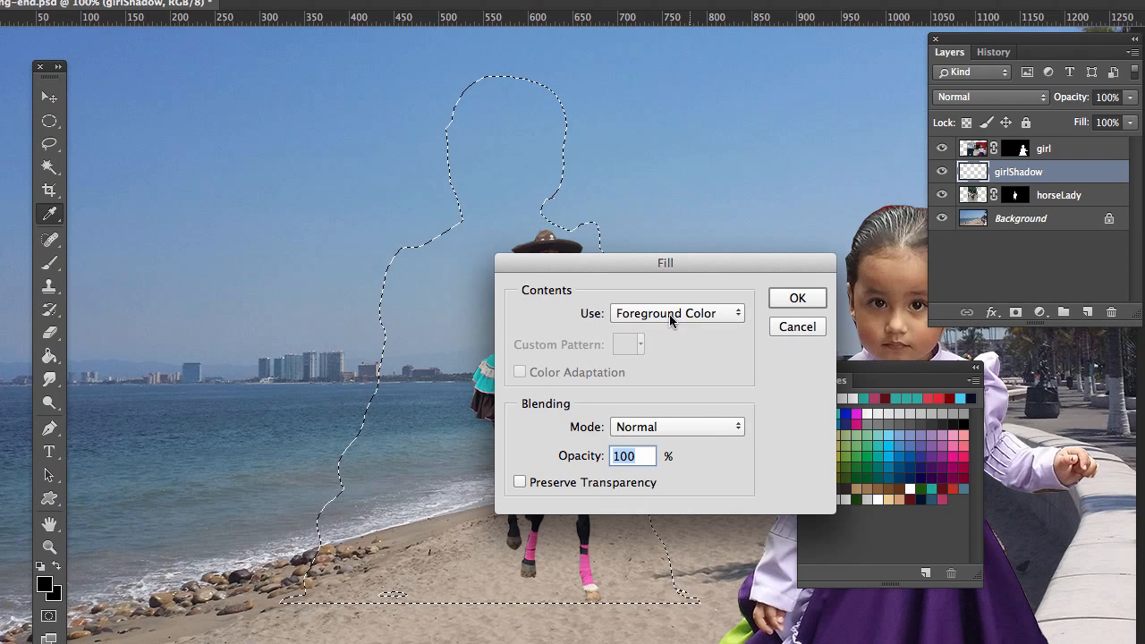
click(807, 302)
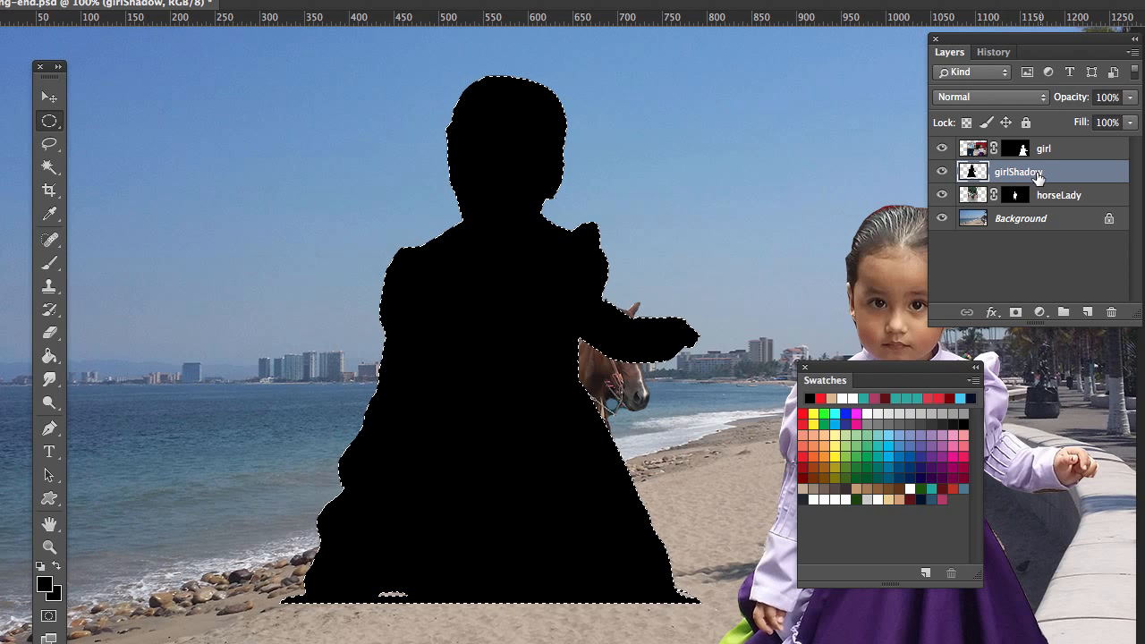
Step: Deselect the outline, close the swatches, and move the black silhouette behind the girl, slightly offset up and to her left
click(142, 122)
key(v)
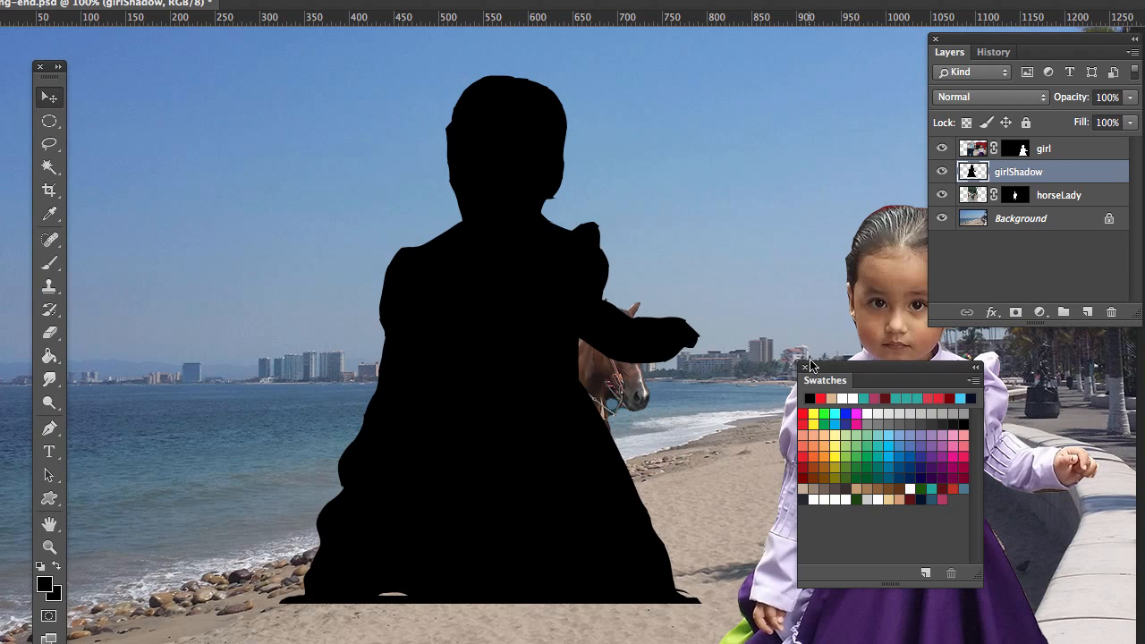
click(805, 367)
drag(539, 311, 903, 431)
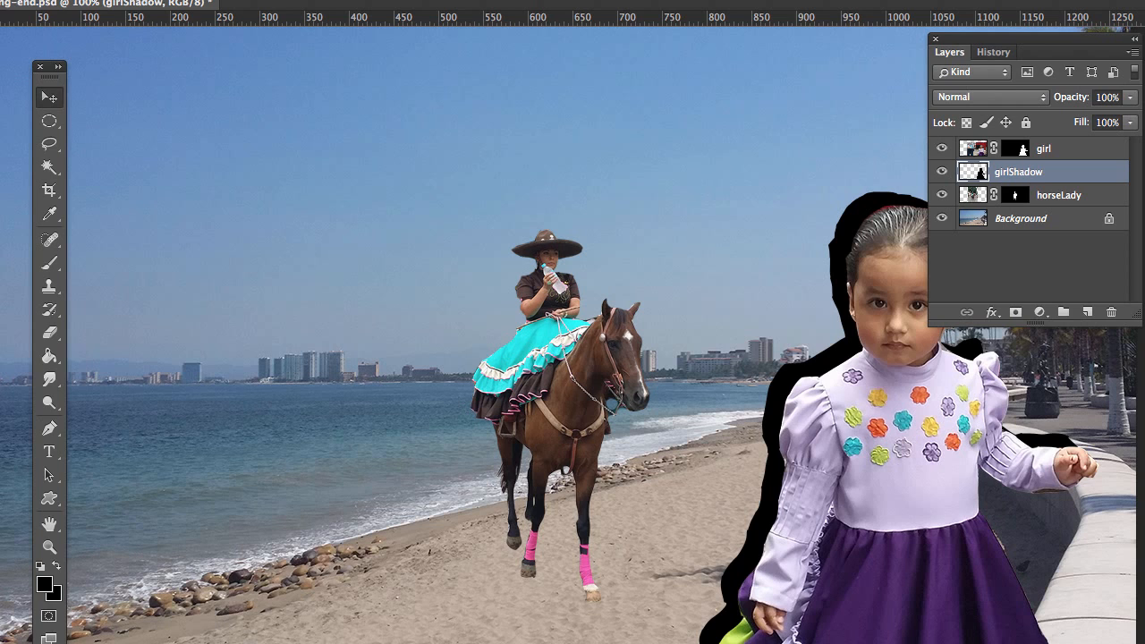
Step: Start a Distort transform on girlShadow and lay the silhouette down leftward so it falls across the beach toward the water
click(3, 0)
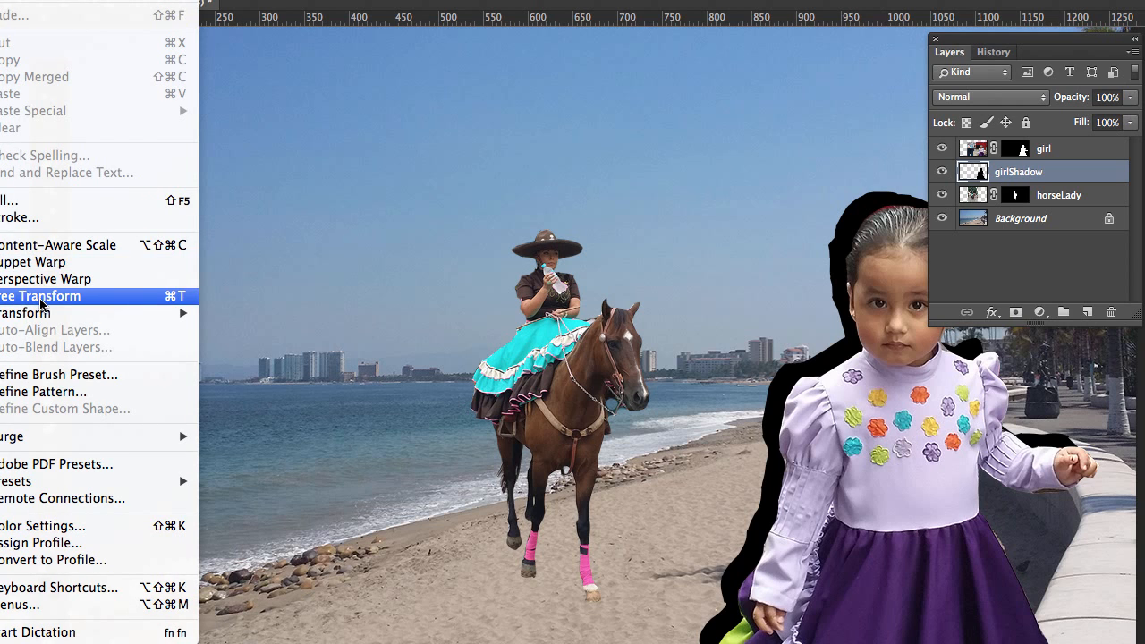
mouse_move(46, 315)
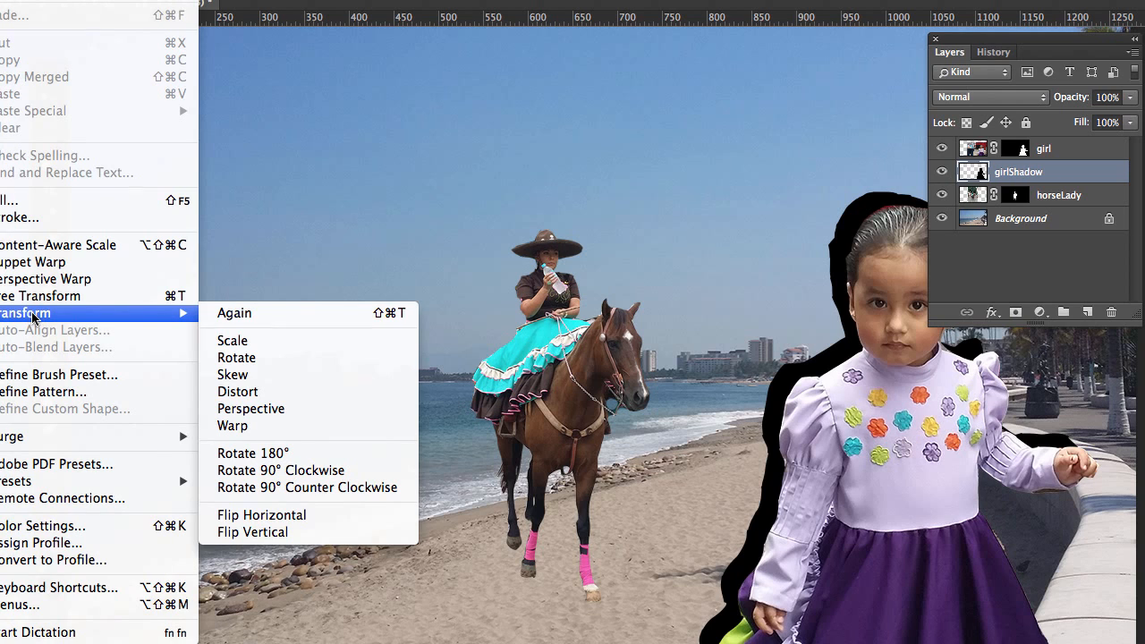
click(238, 392)
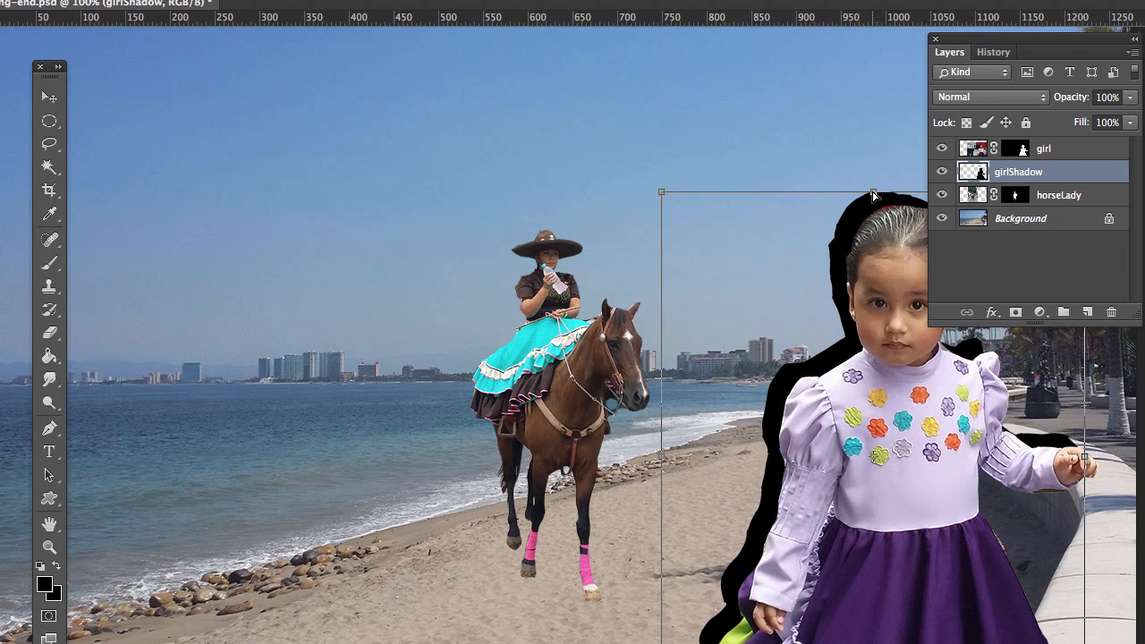
drag(873, 195, 315, 423)
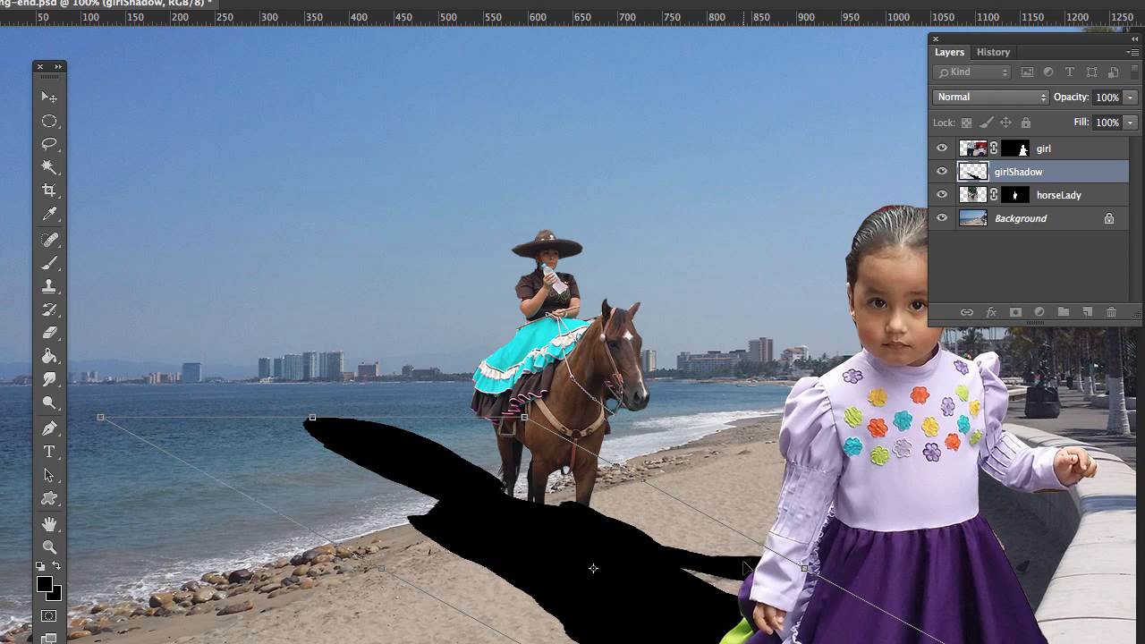
Step: Widen the distorted shadow toward the wall, then lower and narrow its head end onto the sand by the horse's legs
drag(805, 572, 1085, 468)
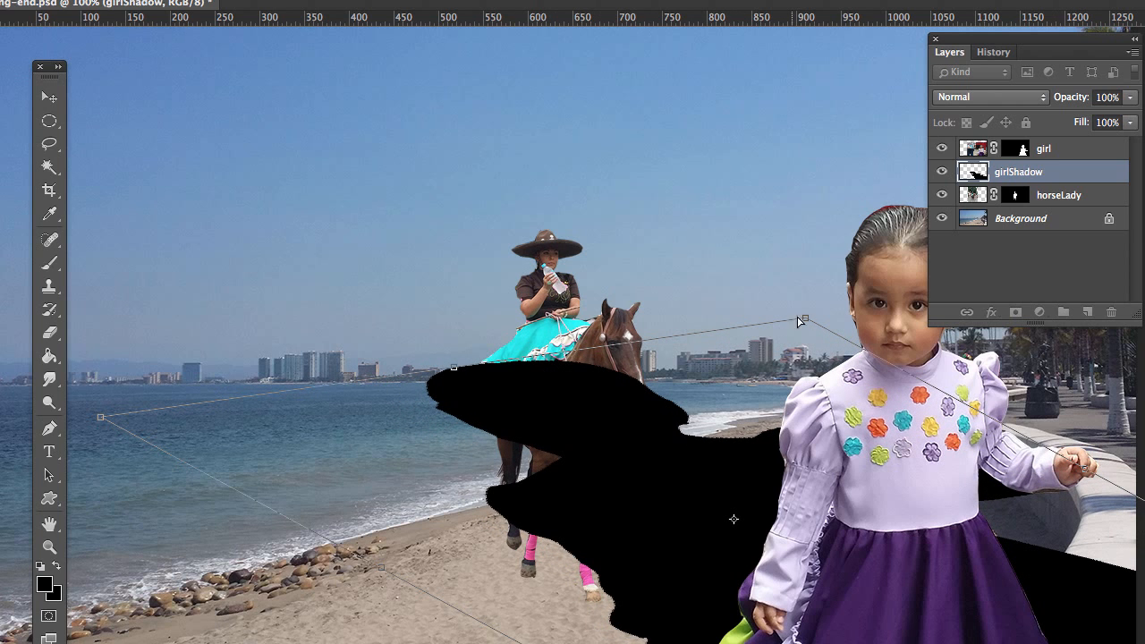
drag(806, 322, 846, 326)
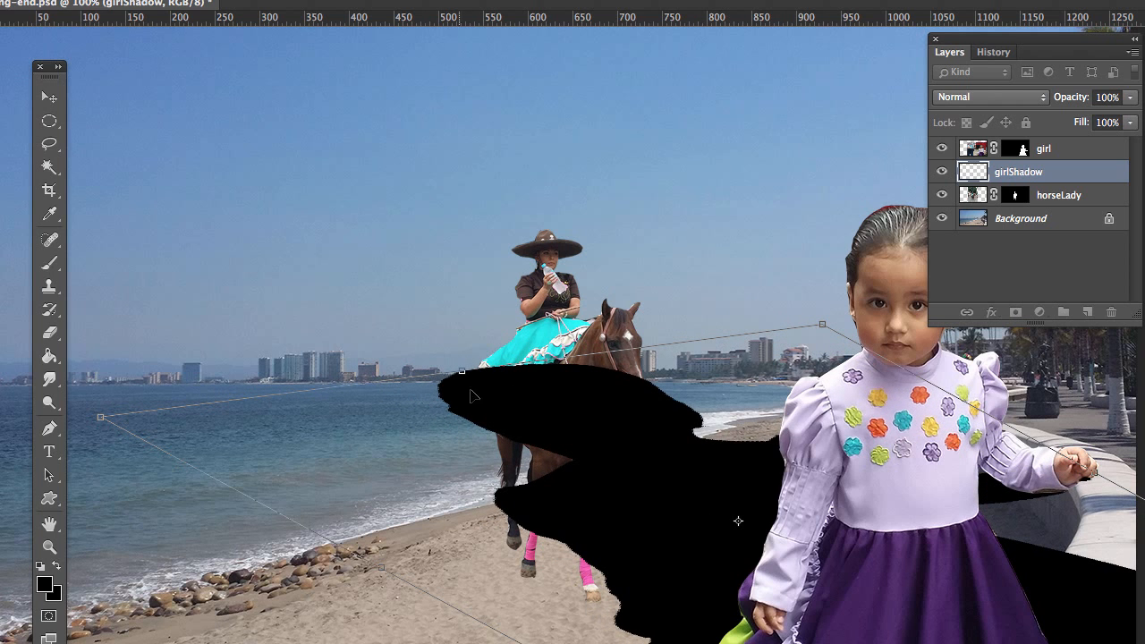
drag(462, 376, 438, 506)
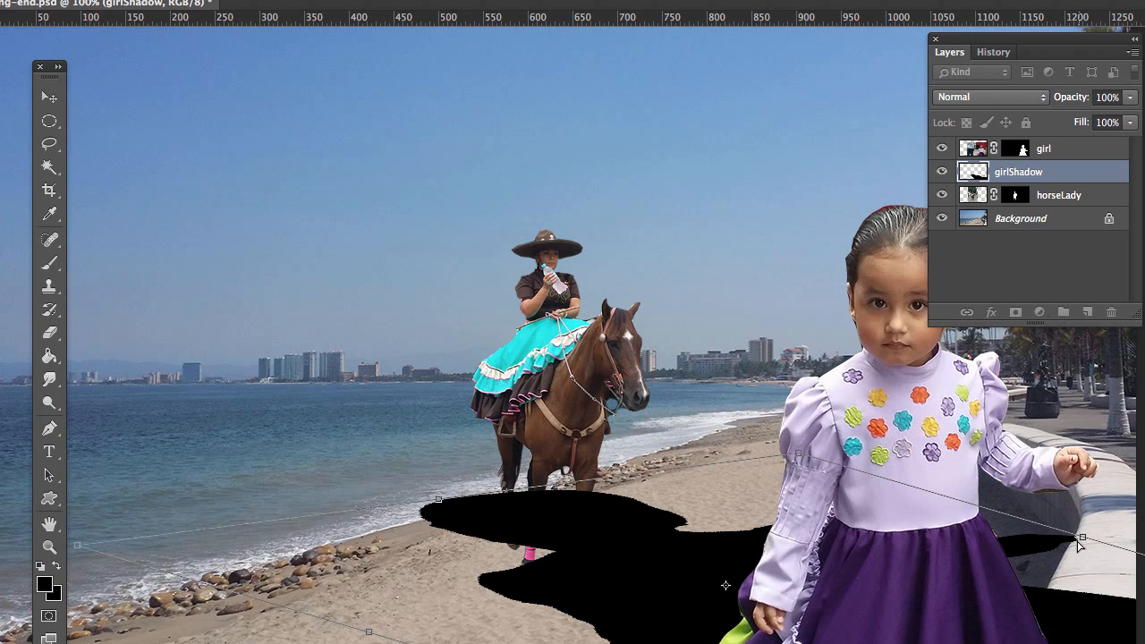
drag(1081, 541, 1093, 458)
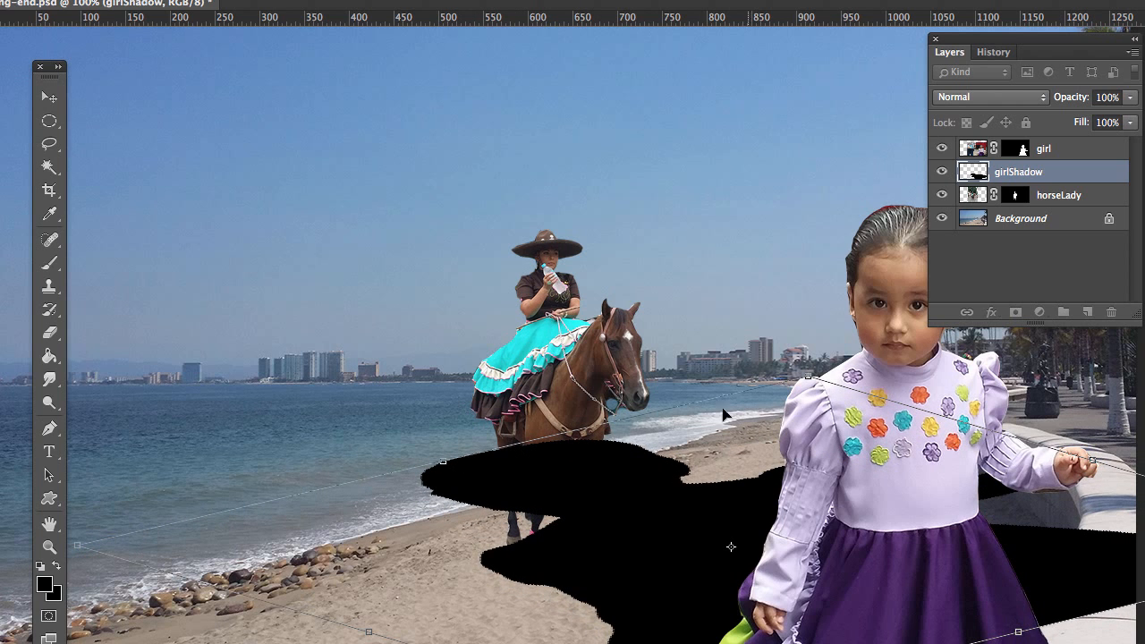
mouse_move(441, 464)
mouse_down()
mouse_move(435, 438)
mouse_move(447, 428)
mouse_move(458, 437)
mouse_move(452, 456)
mouse_up()
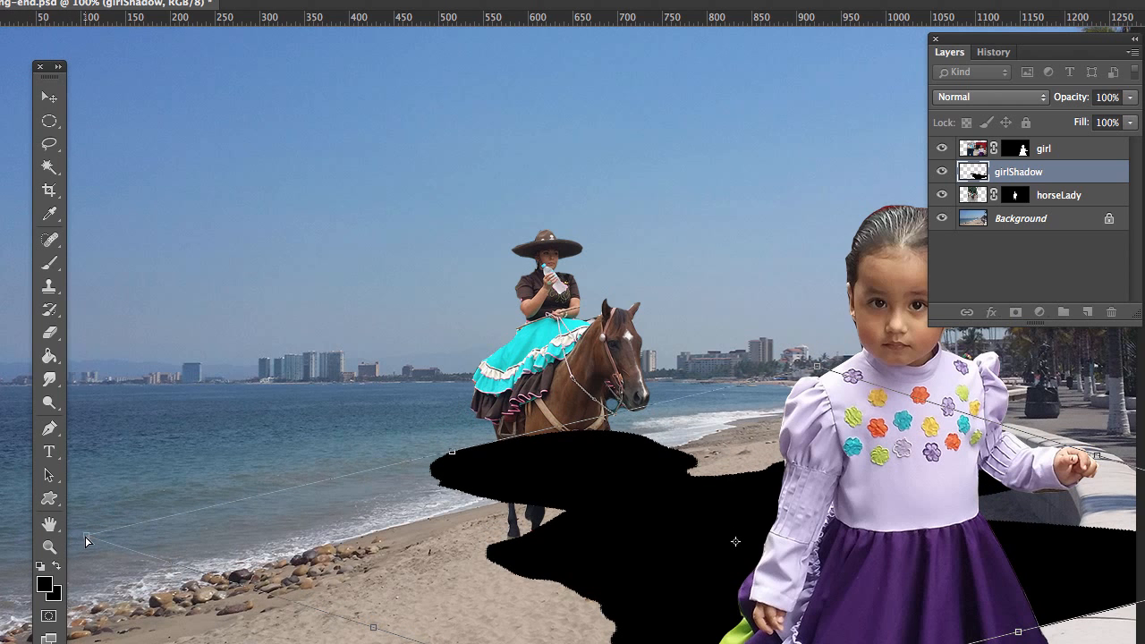
drag(87, 540, 340, 577)
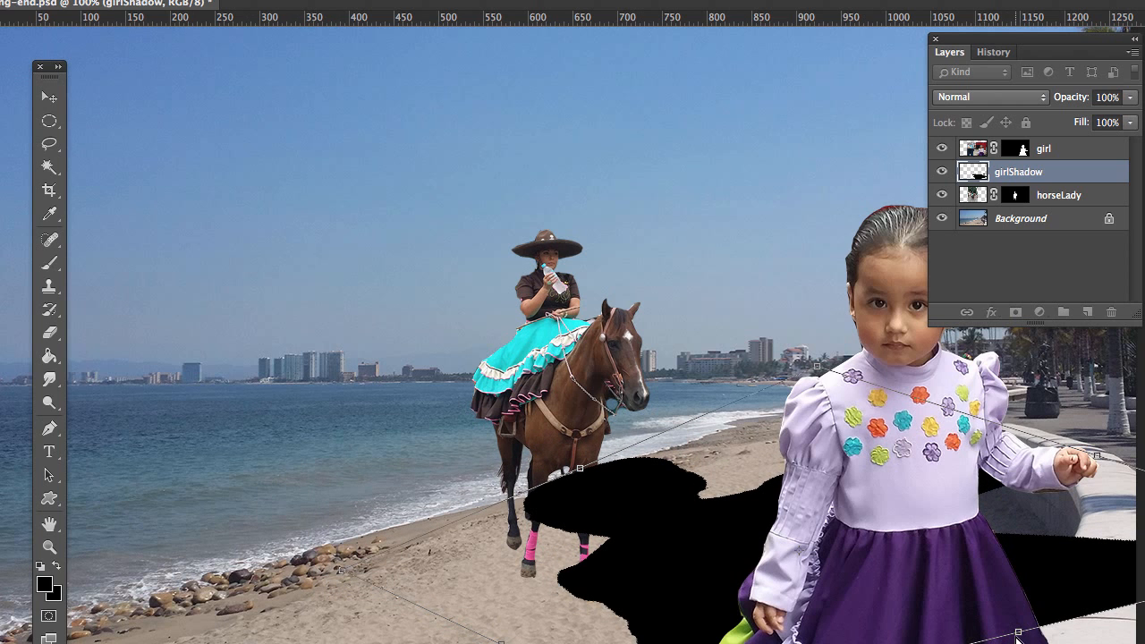
drag(1018, 637, 1032, 623)
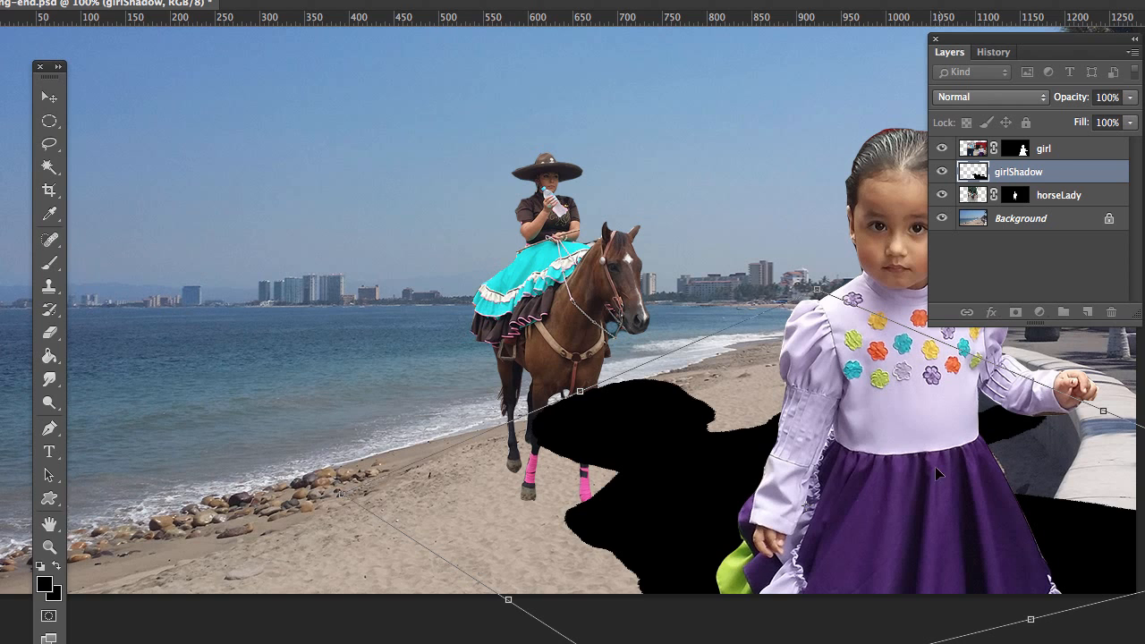
Step: Pull the shadow's base corner inward off the stone wall and reposition the shape behind the girl with its head below the horse
drag(711, 482, 457, 477)
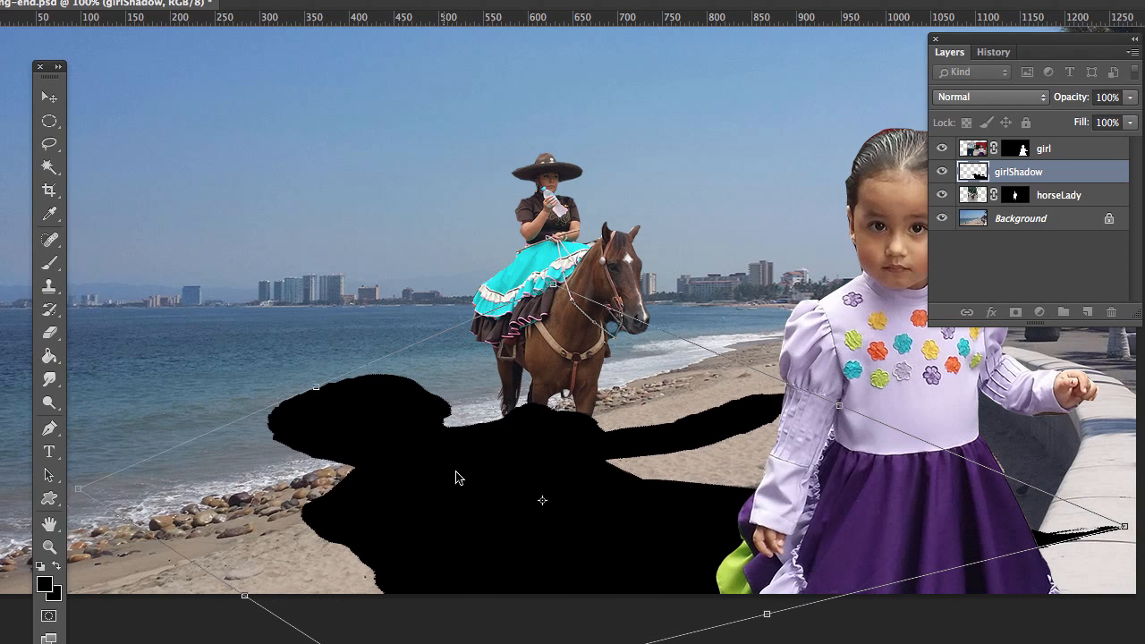
drag(1125, 528, 860, 548)
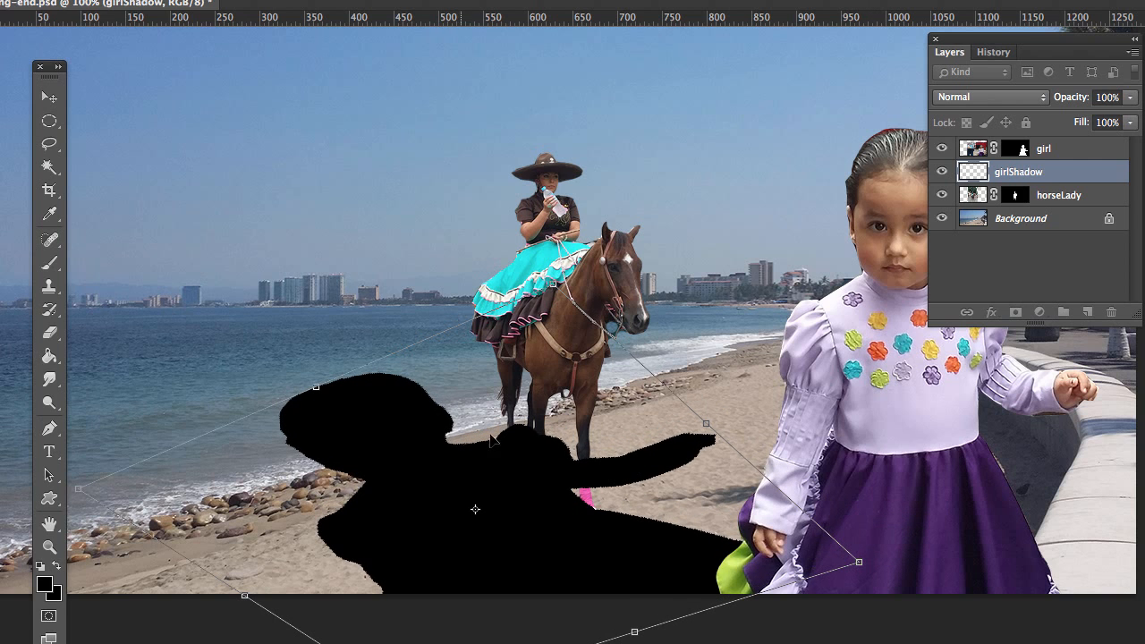
drag(460, 470, 831, 431)
drag(685, 344, 491, 424)
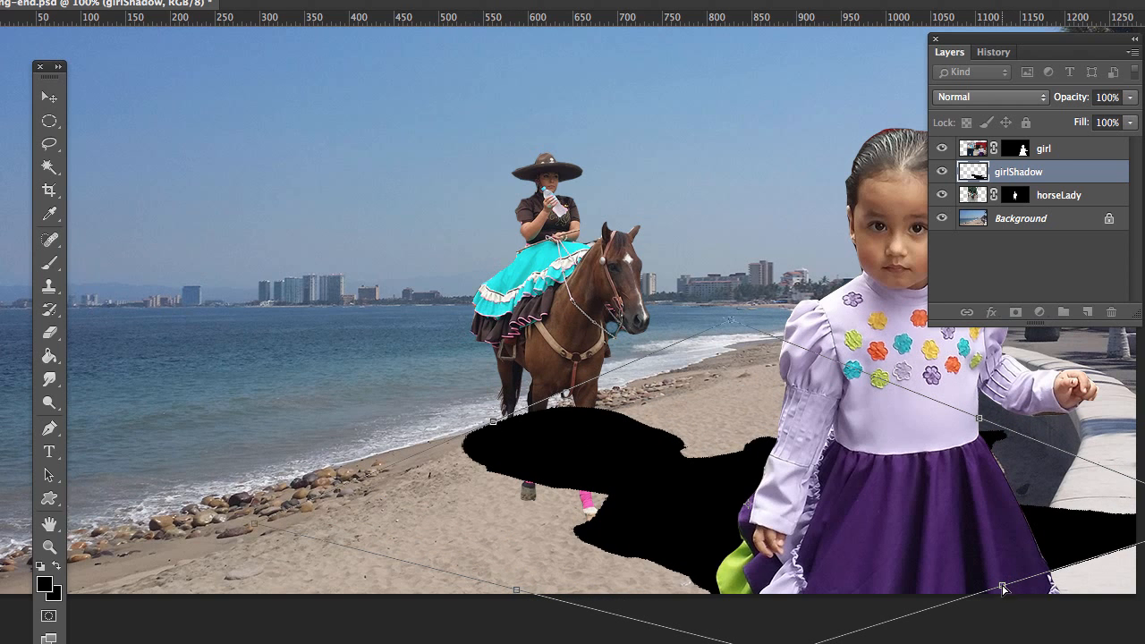
drag(1002, 589, 867, 640)
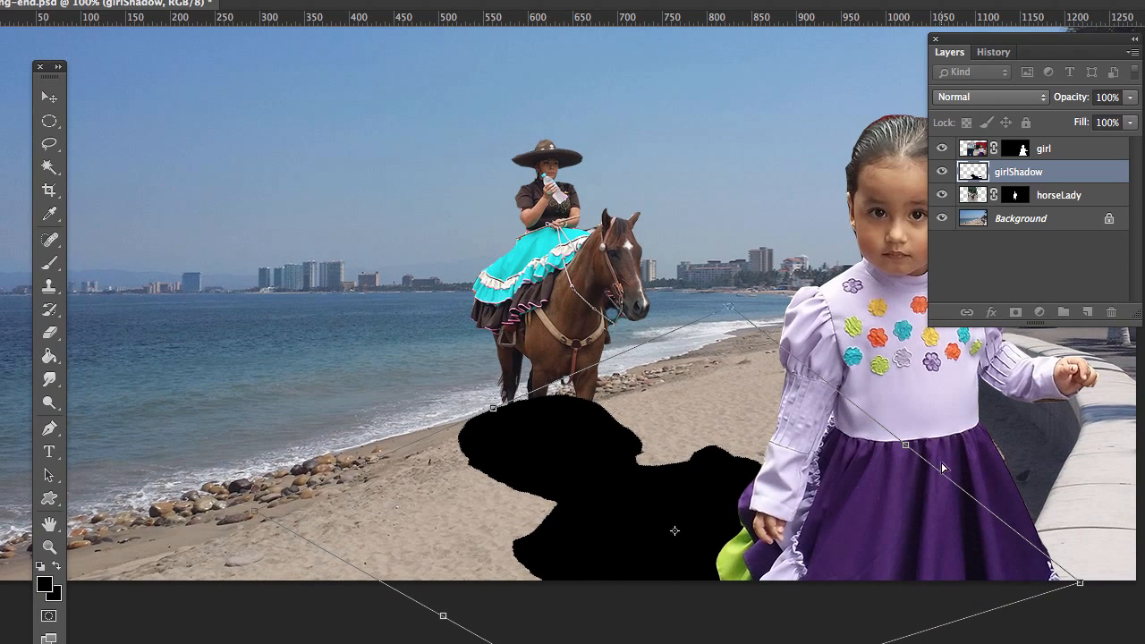
Step: Nudge the shadow's arm side and head end left and slightly up toward the water's edge, and apply the distortion
mouse_move(906, 447)
mouse_down()
mouse_move(971, 422)
mouse_move(893, 448)
mouse_up()
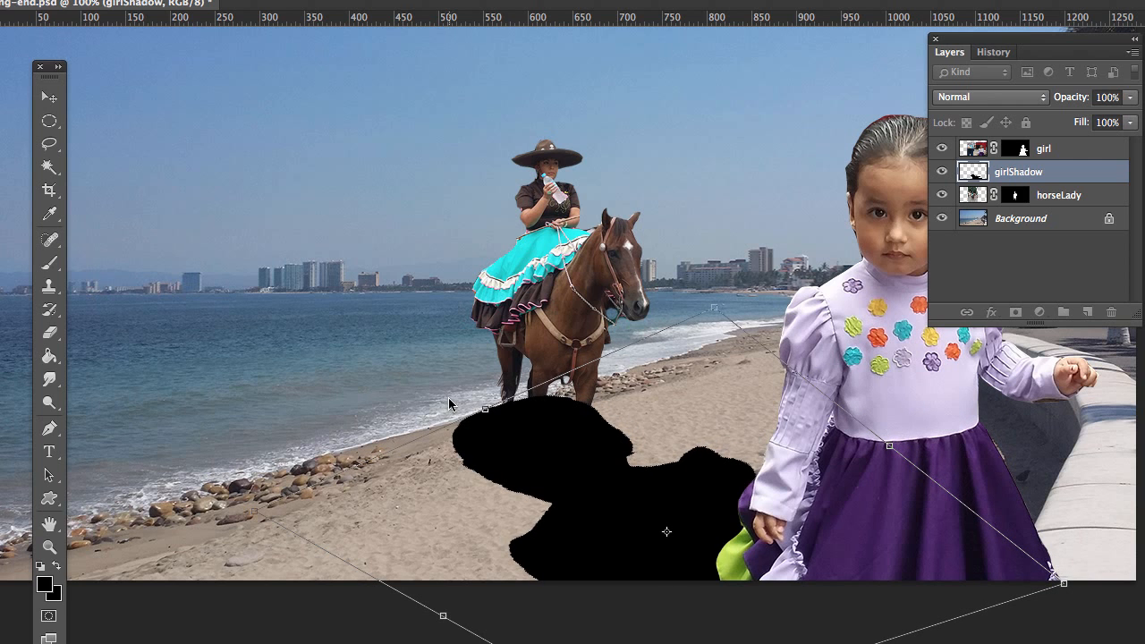
drag(483, 411, 451, 417)
drag(459, 399, 460, 388)
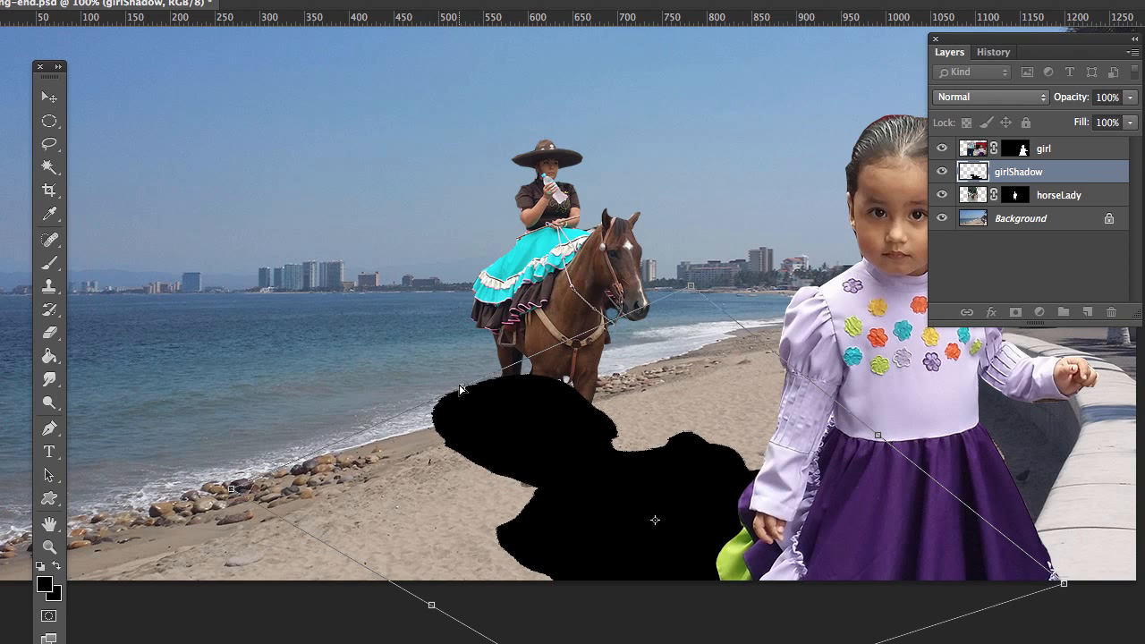
key(Return)
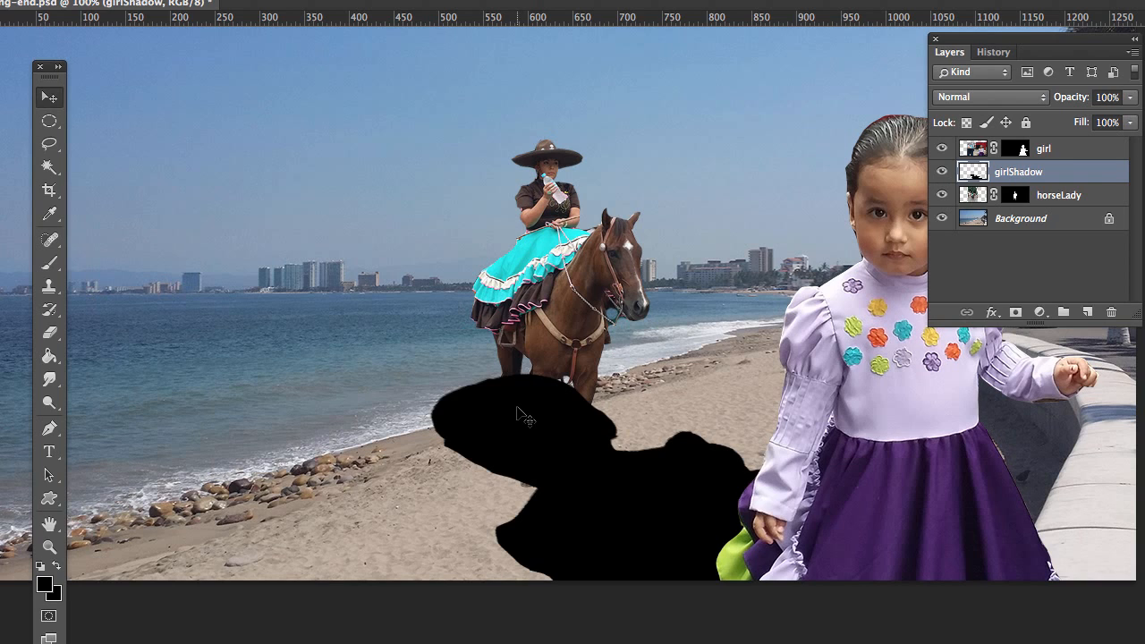
Step: Lower the girlShadow layer's opacity to 16%
click(1136, 98)
drag(1132, 118, 1089, 121)
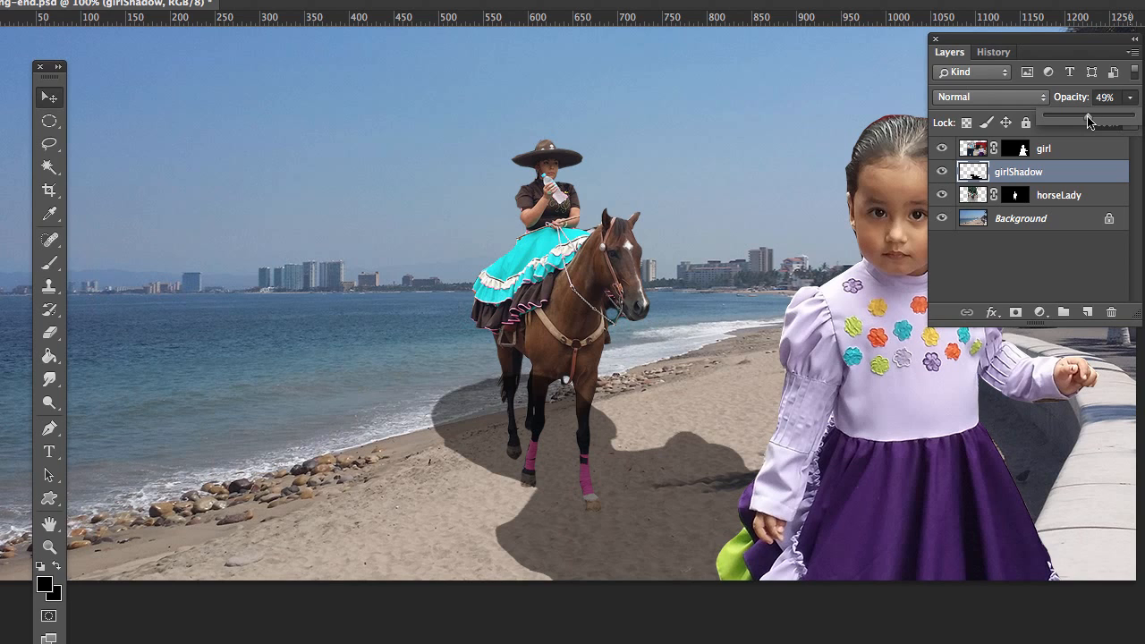
drag(1089, 120, 1059, 122)
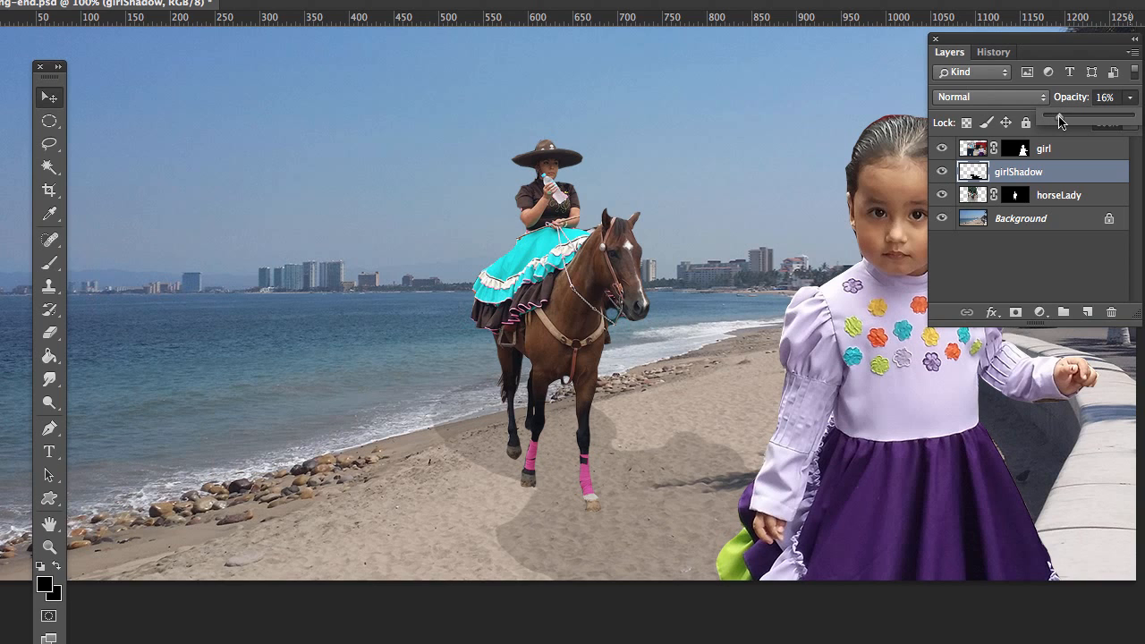
Step: Move the horseLady layer above the girl layer, to the top of the layer stack
click(1088, 197)
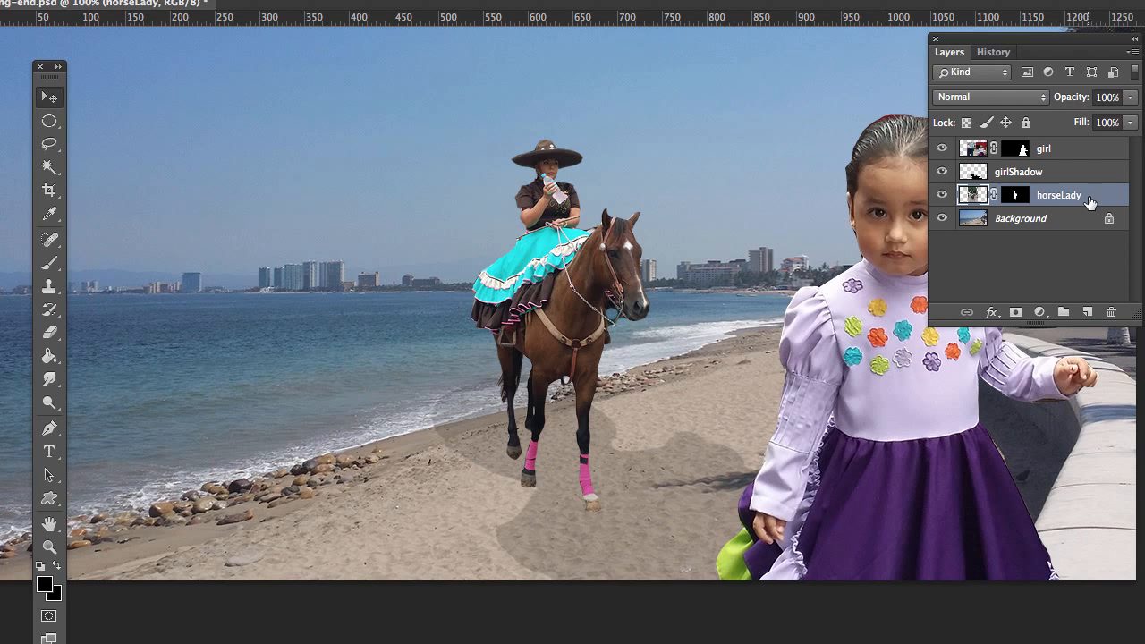
drag(1083, 200, 1079, 172)
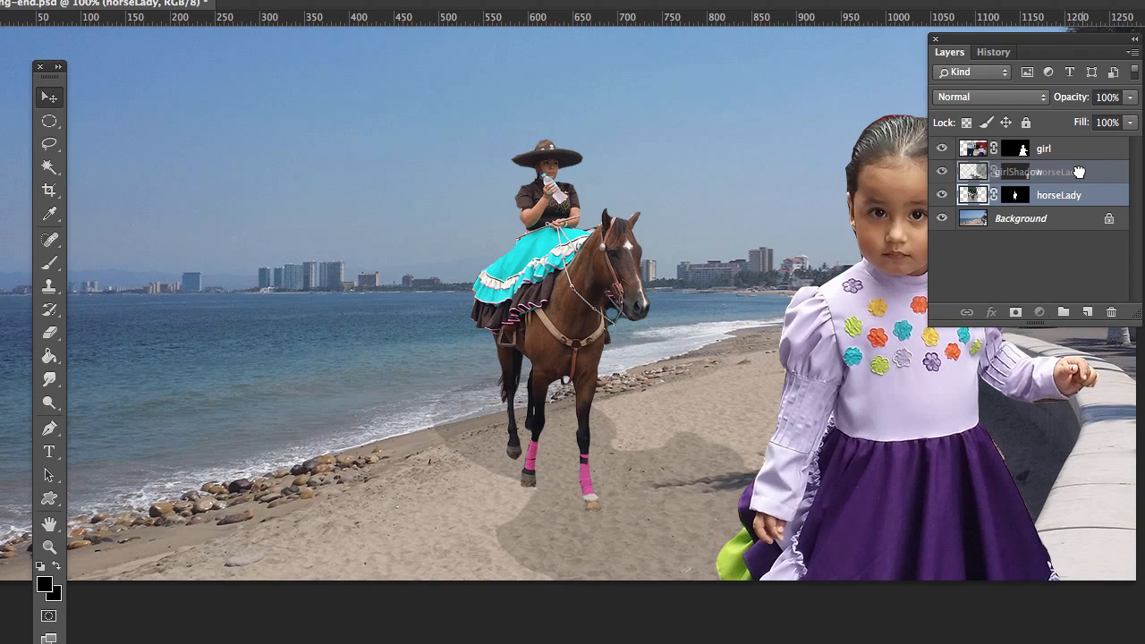
drag(1078, 172, 1077, 143)
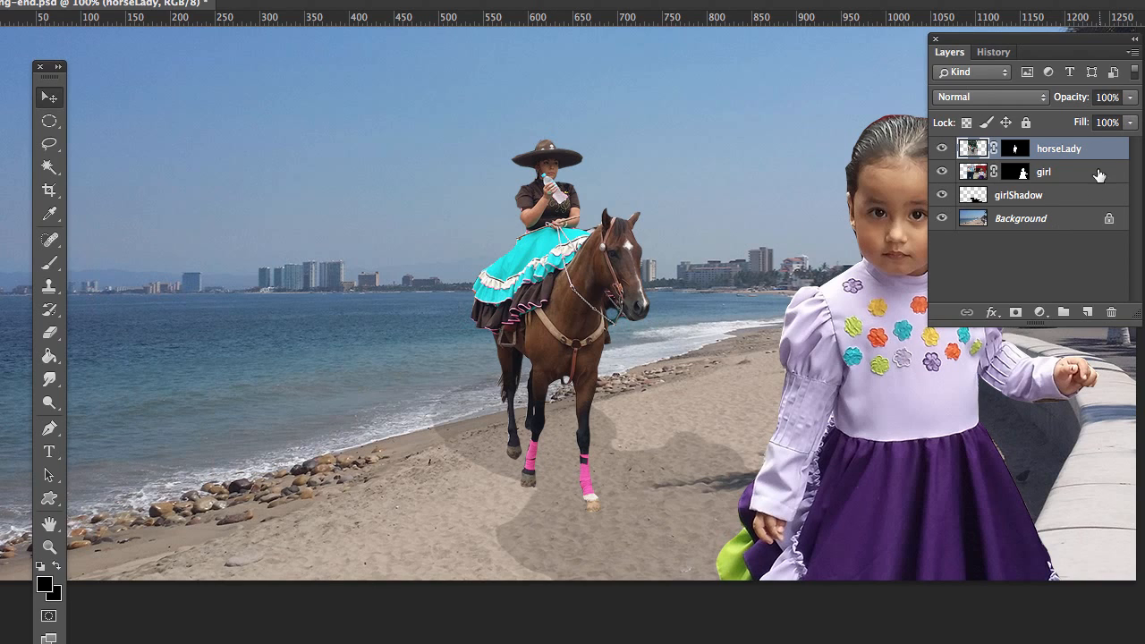
Step: Create a new layer above horseLady and name it horseLadyshadow
click(1087, 312)
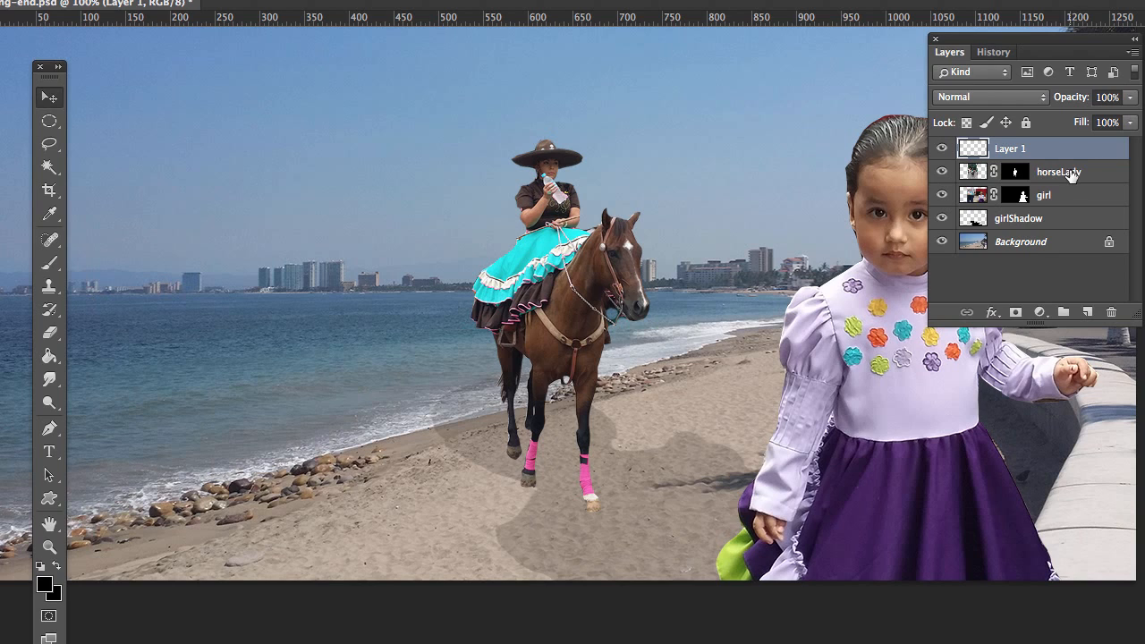
double_click(1008, 150)
text(horse)
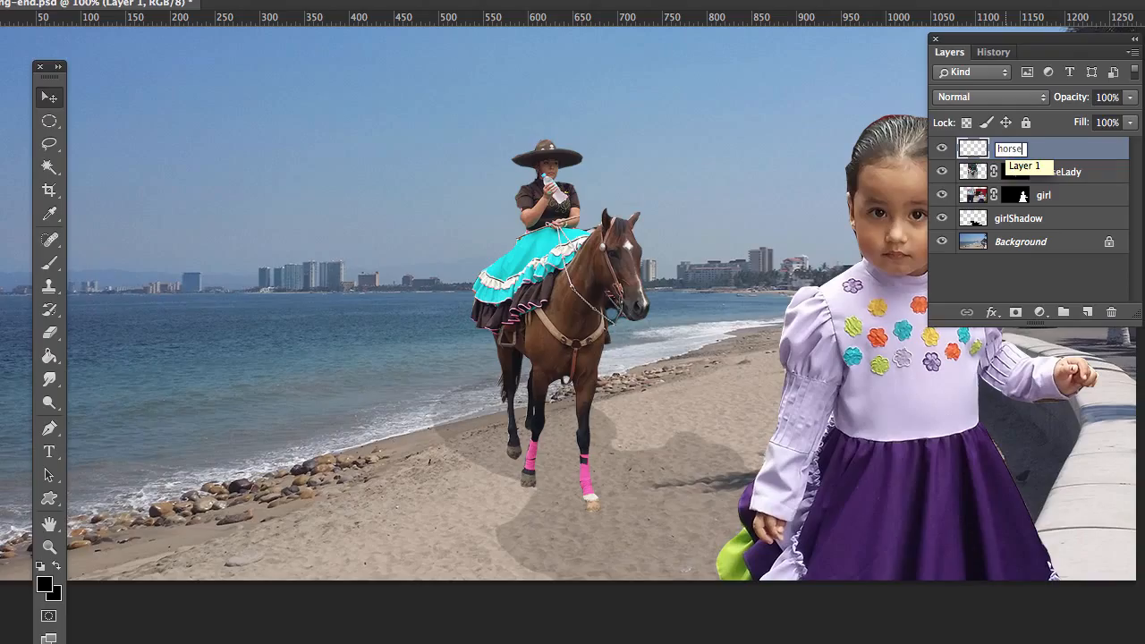
text(Lady)
text(sho)
text(dow)
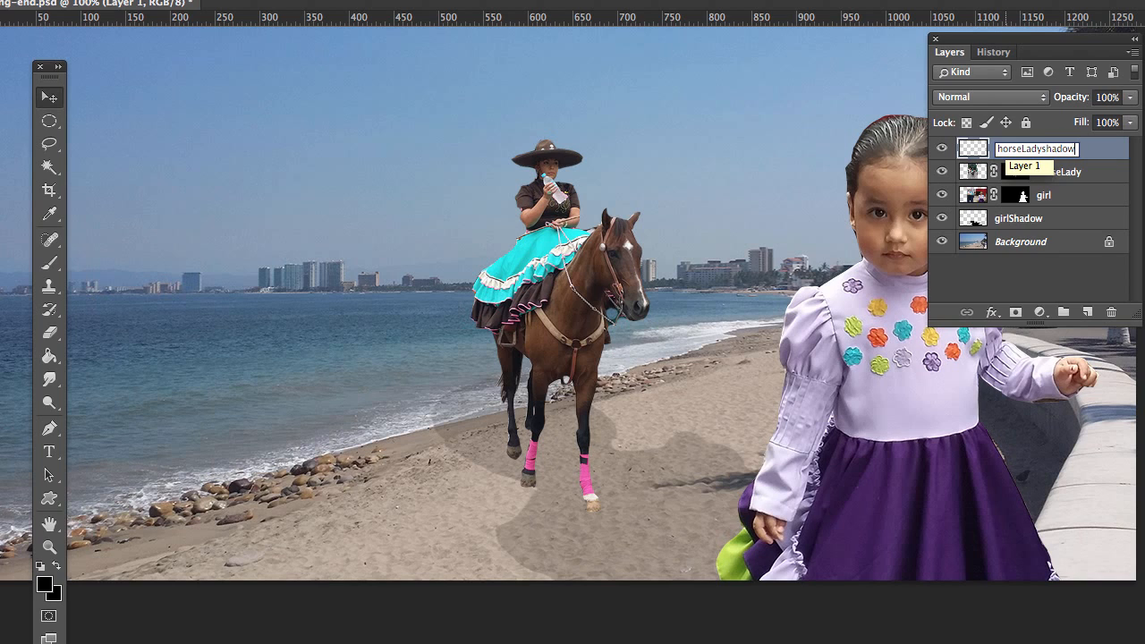
key(Return)
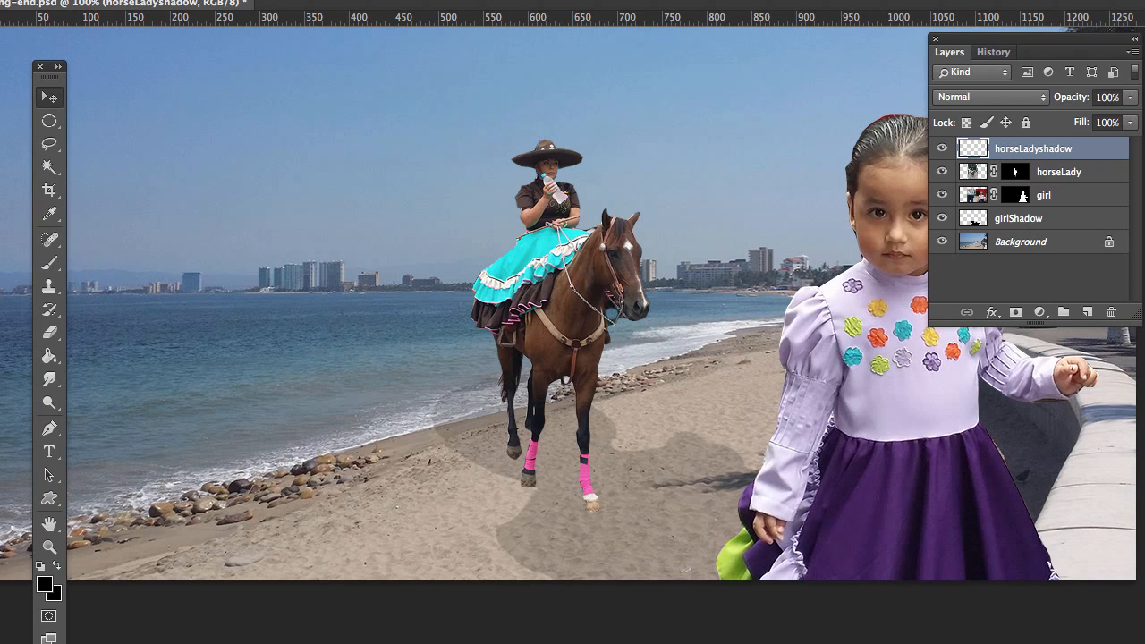
Step: Load the saved horseLady channel as a new selection on the horseLadyshadow layer
click(181, 0)
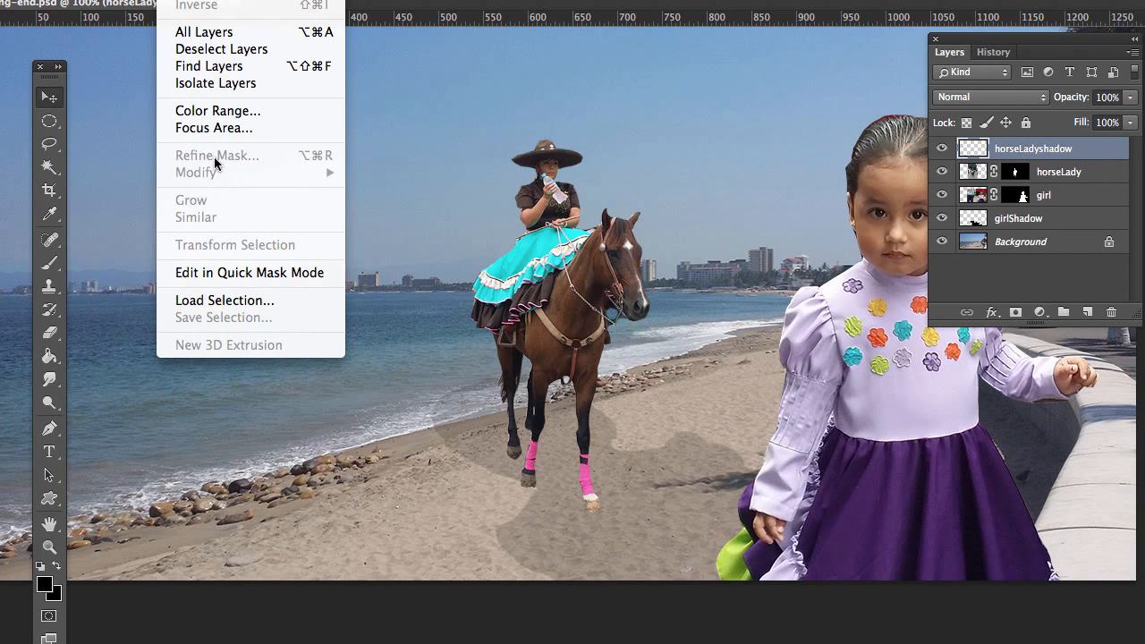
click(219, 306)
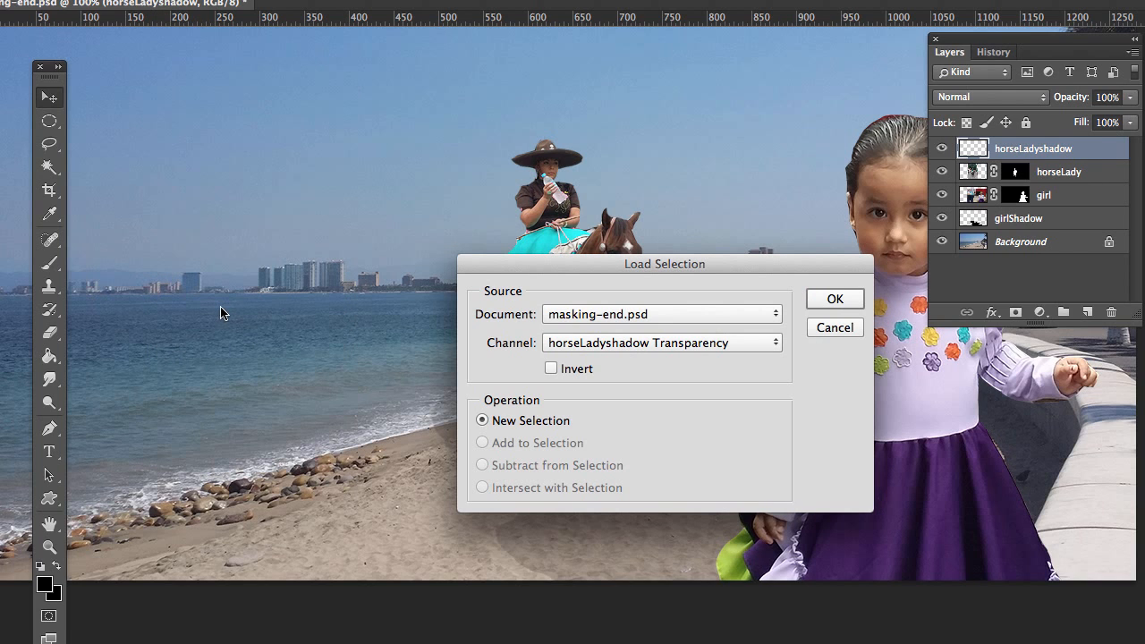
click(773, 347)
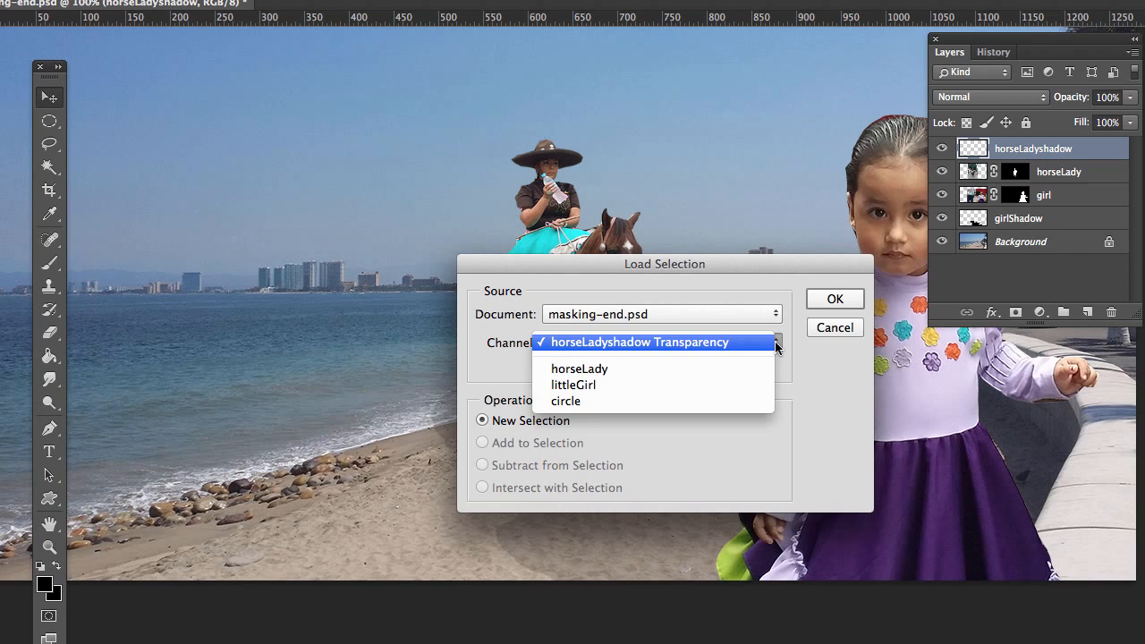
click(597, 372)
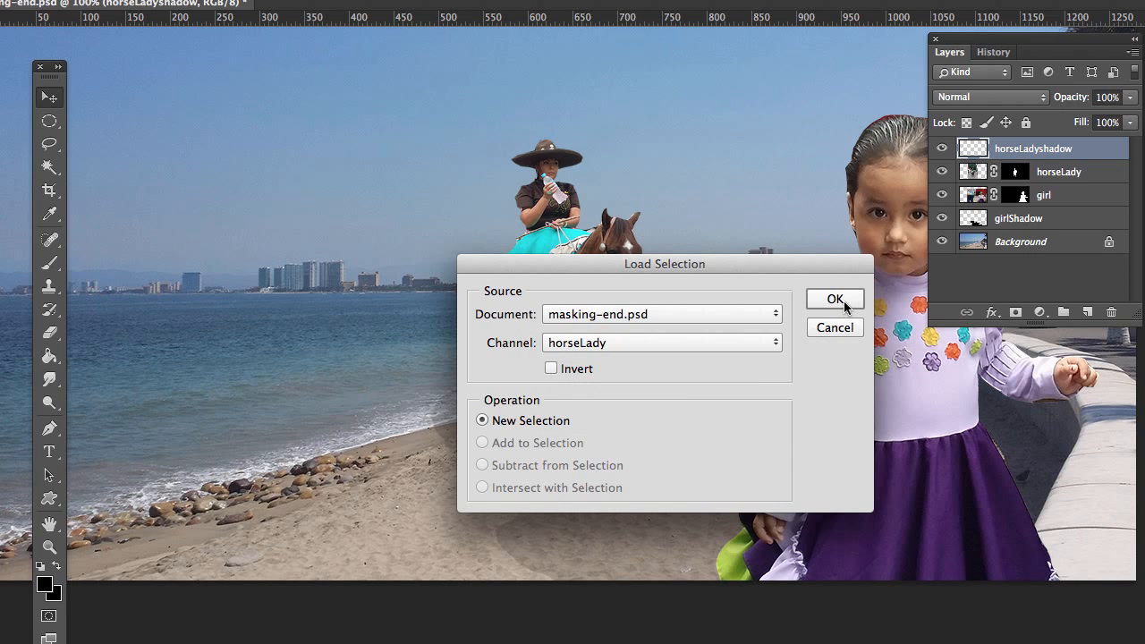
click(834, 300)
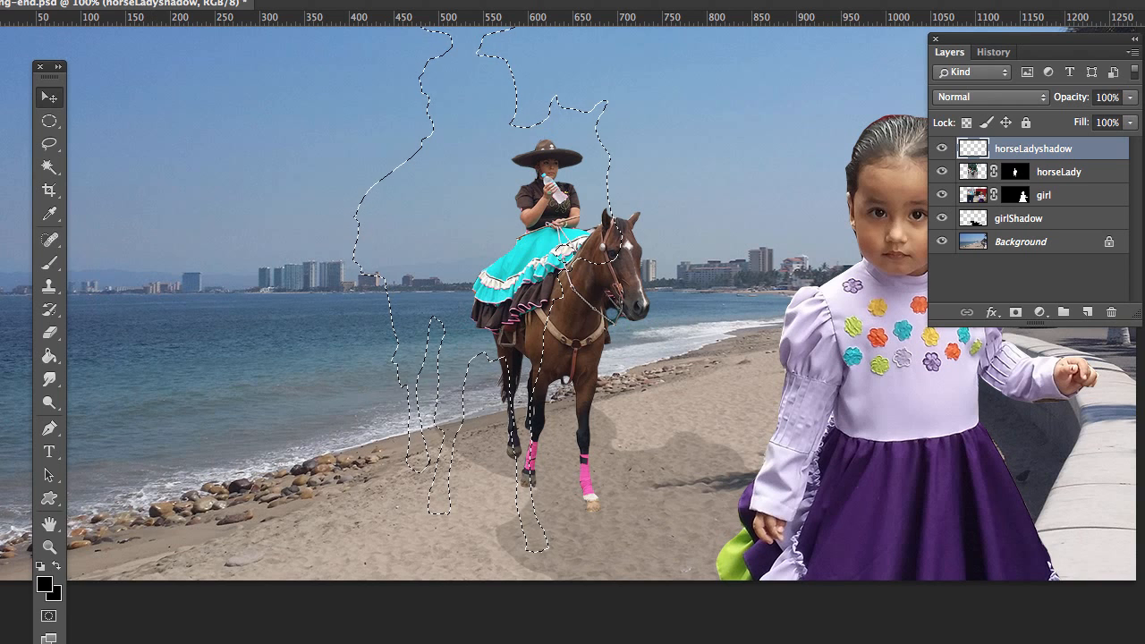
Step: Fill the rider selection with the black foreground color in Normal mode at 100% opacity, and deselect it
click(2, 2)
click(4, 202)
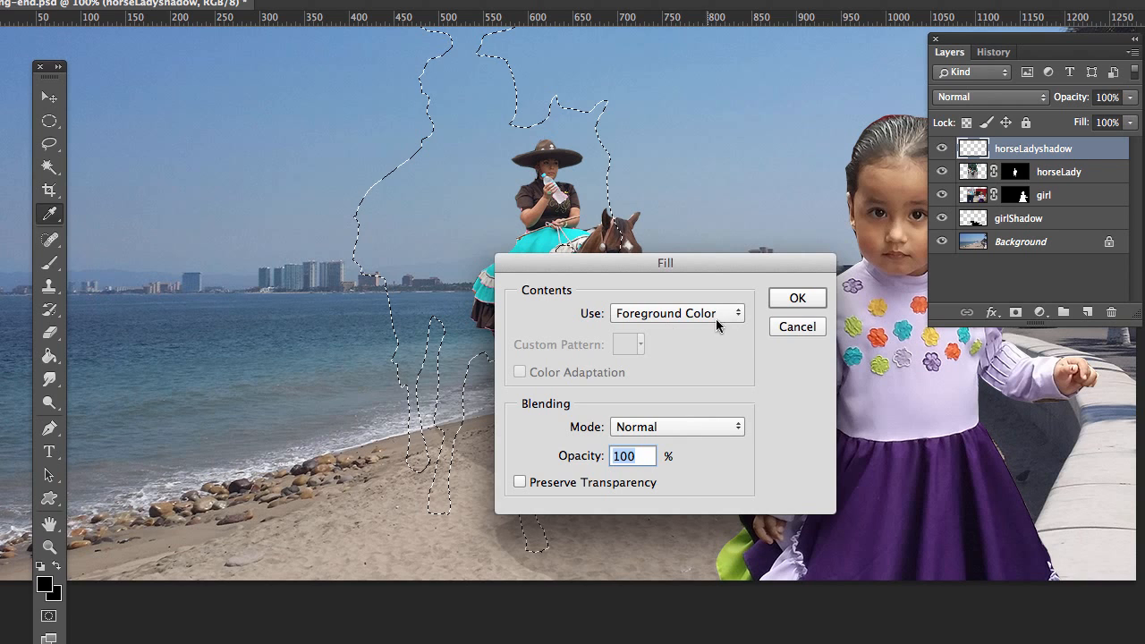
click(797, 297)
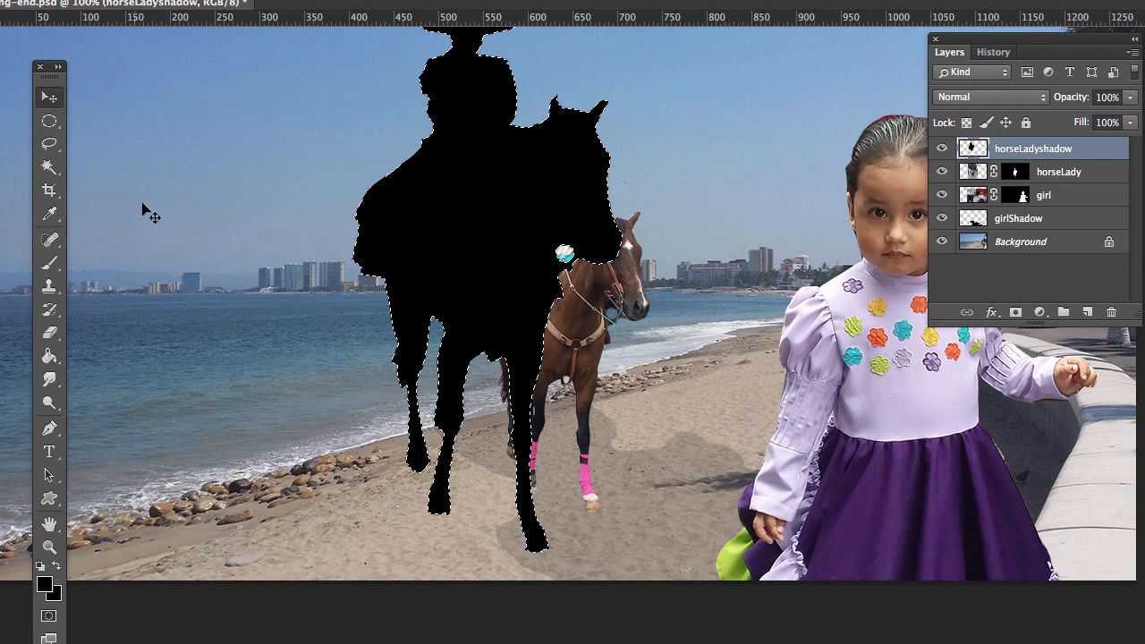
key(ctrl+d)
Step: Free-transform the black silhouette, scaling it down to the rider's size and aligning it over the horse and rider
click(2, 1)
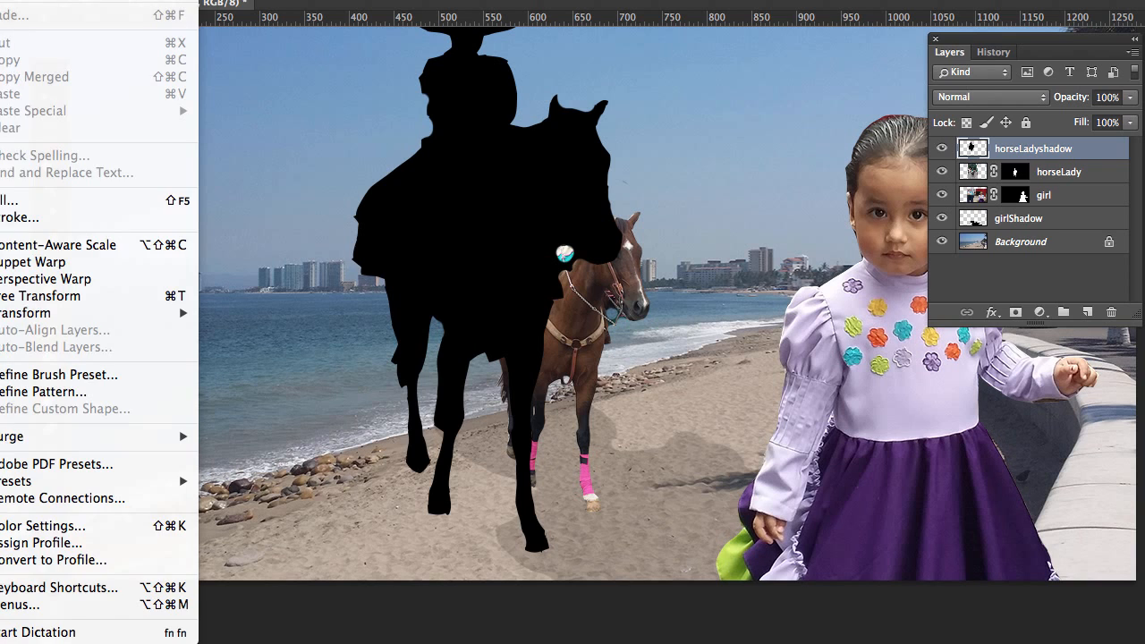
click(28, 299)
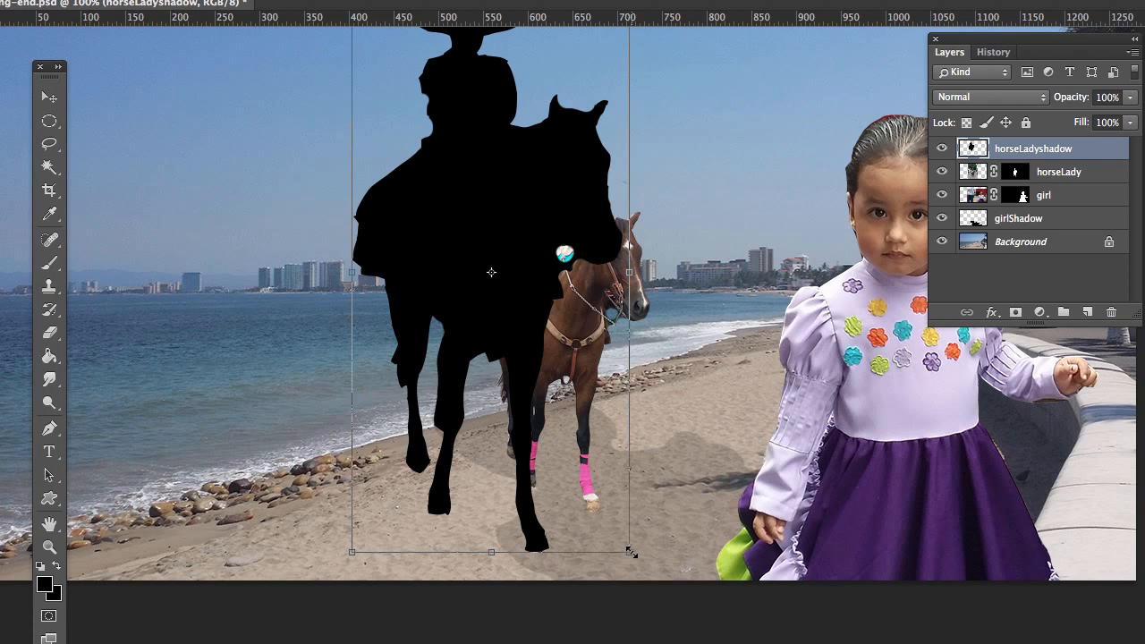
drag(631, 553, 553, 424)
drag(443, 168, 543, 264)
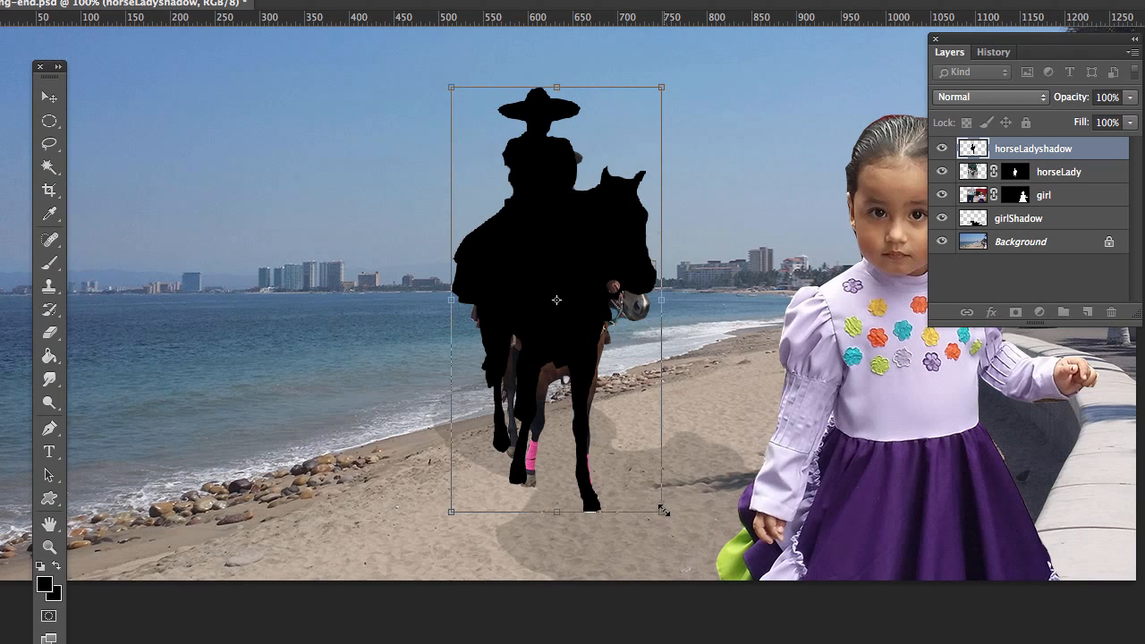
drag(662, 510, 643, 474)
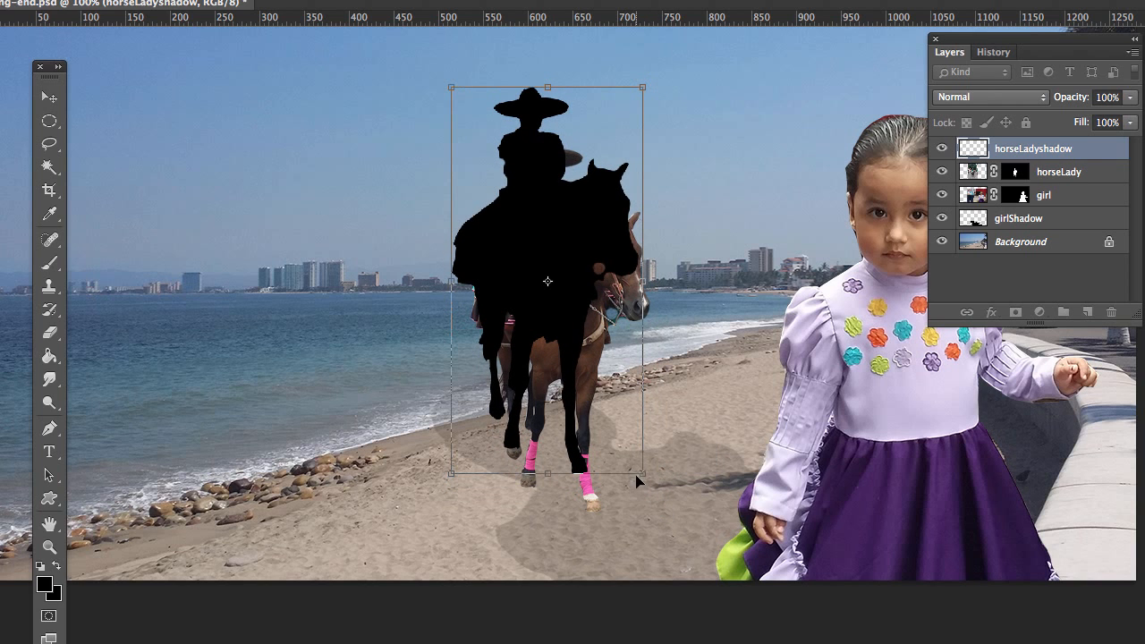
drag(565, 242, 577, 284)
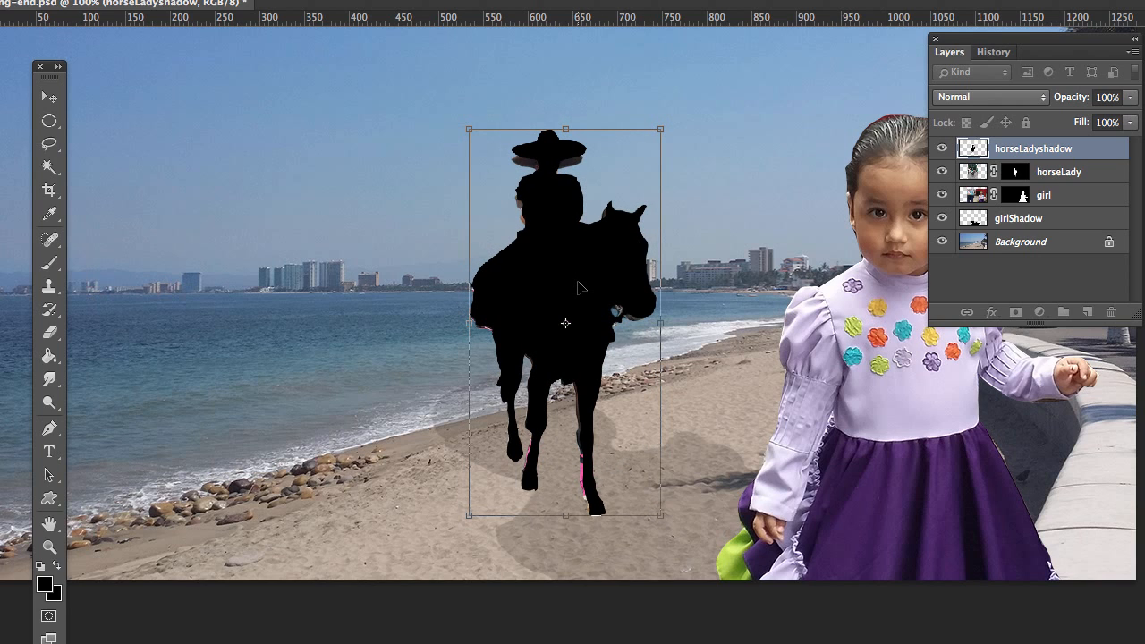
key(Return)
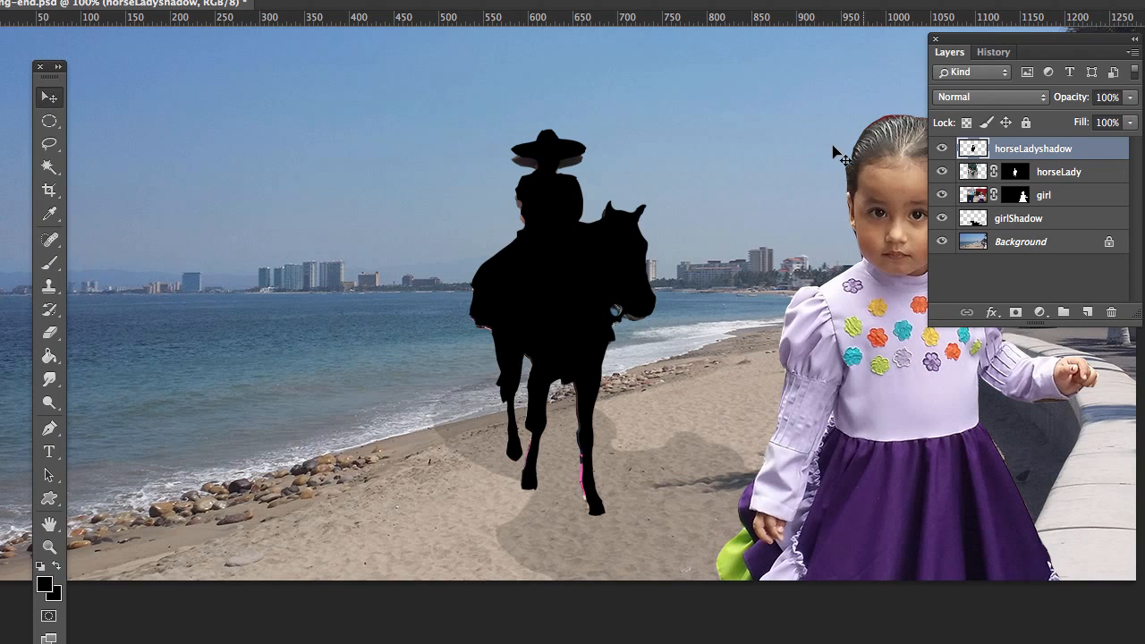
Step: Place horseLadyshadow beneath horseLady and distort the silhouette so it falls leftward from the hooves across the sand into the water
drag(1077, 150, 1076, 182)
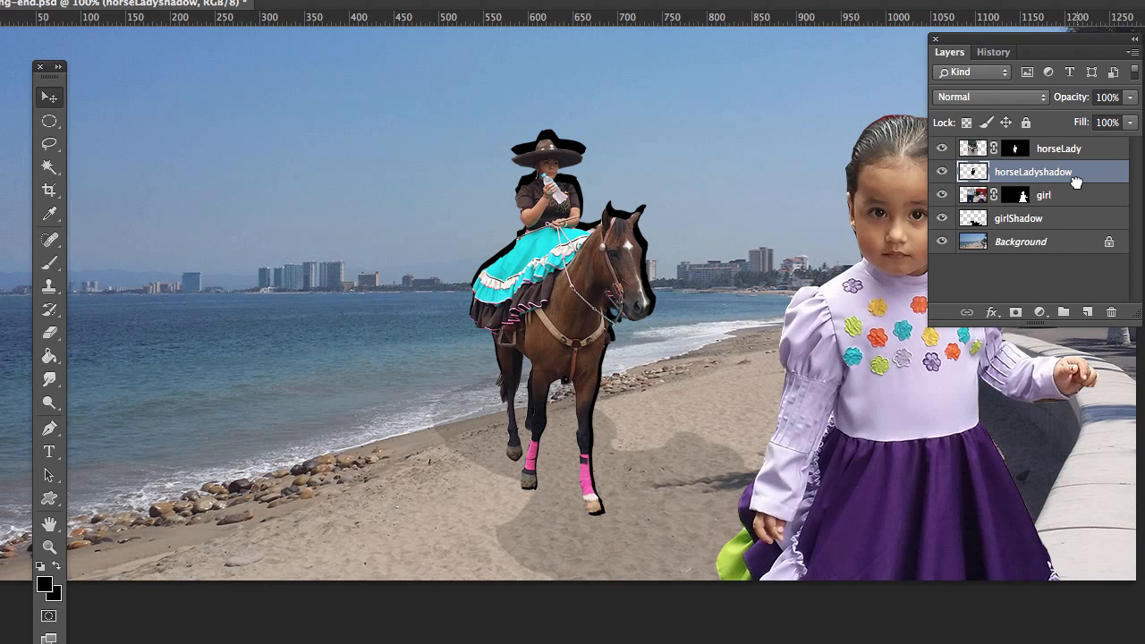
click(4, 0)
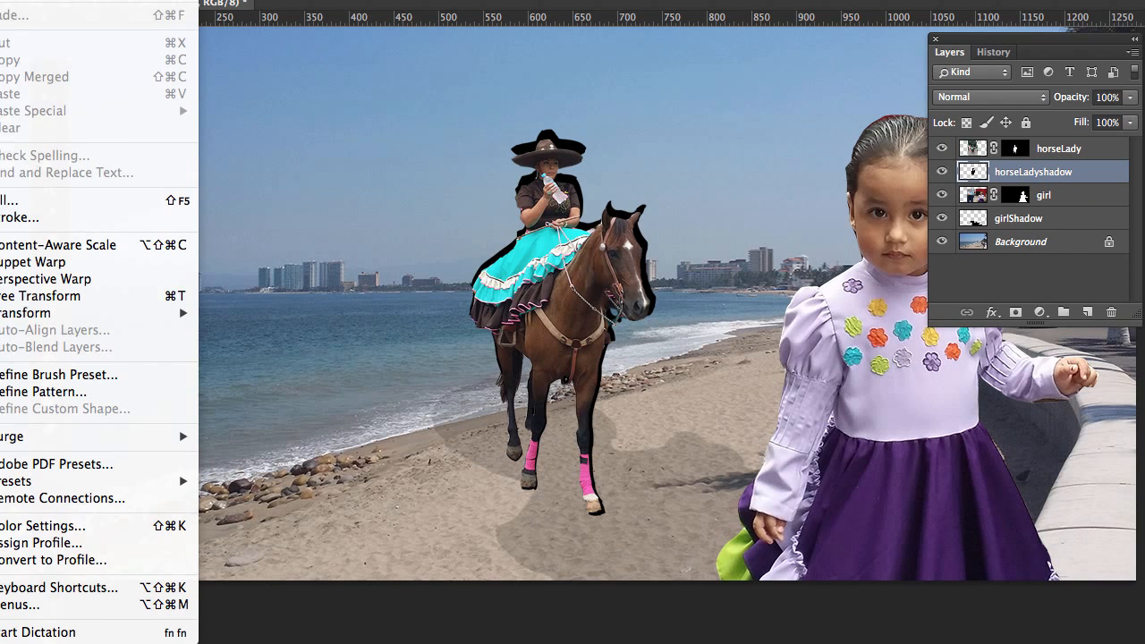
mouse_move(91, 317)
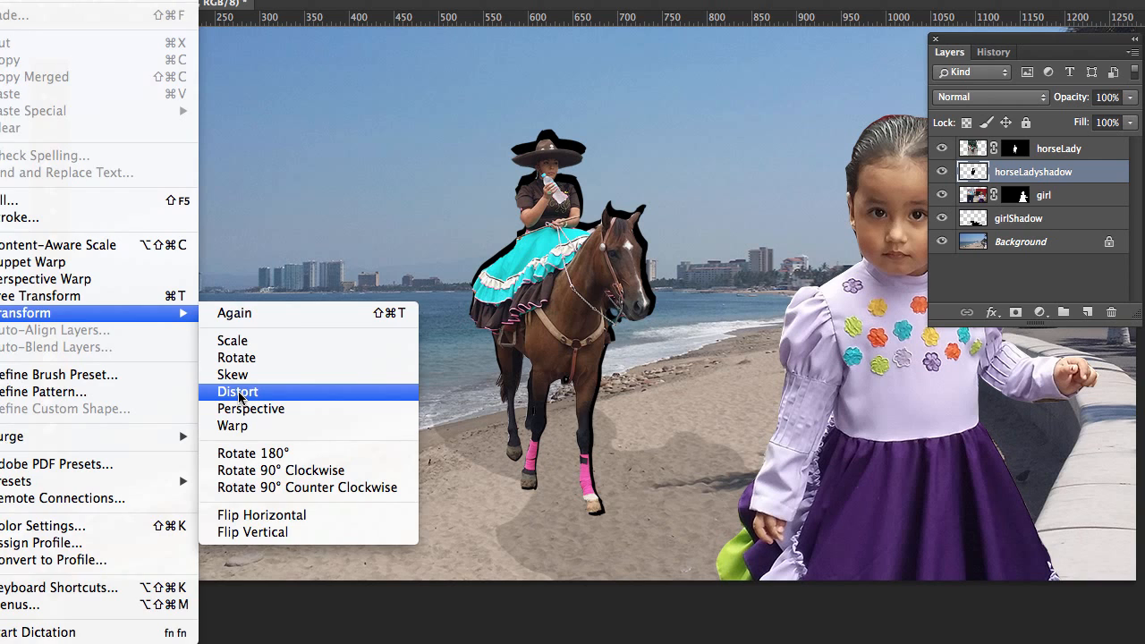
click(237, 392)
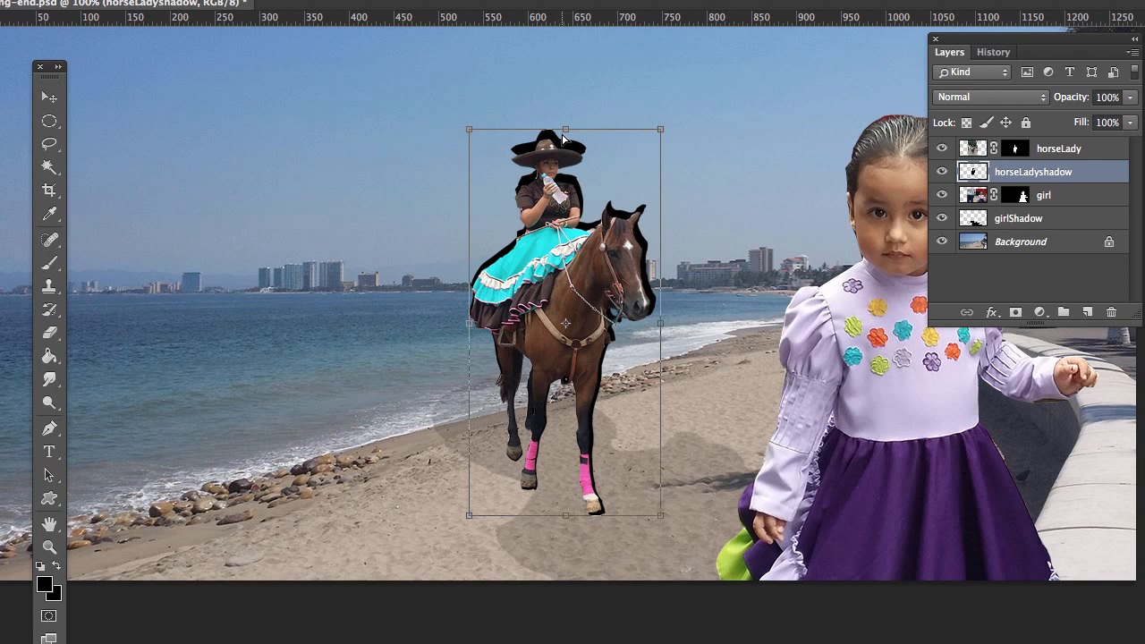
drag(563, 132, 358, 357)
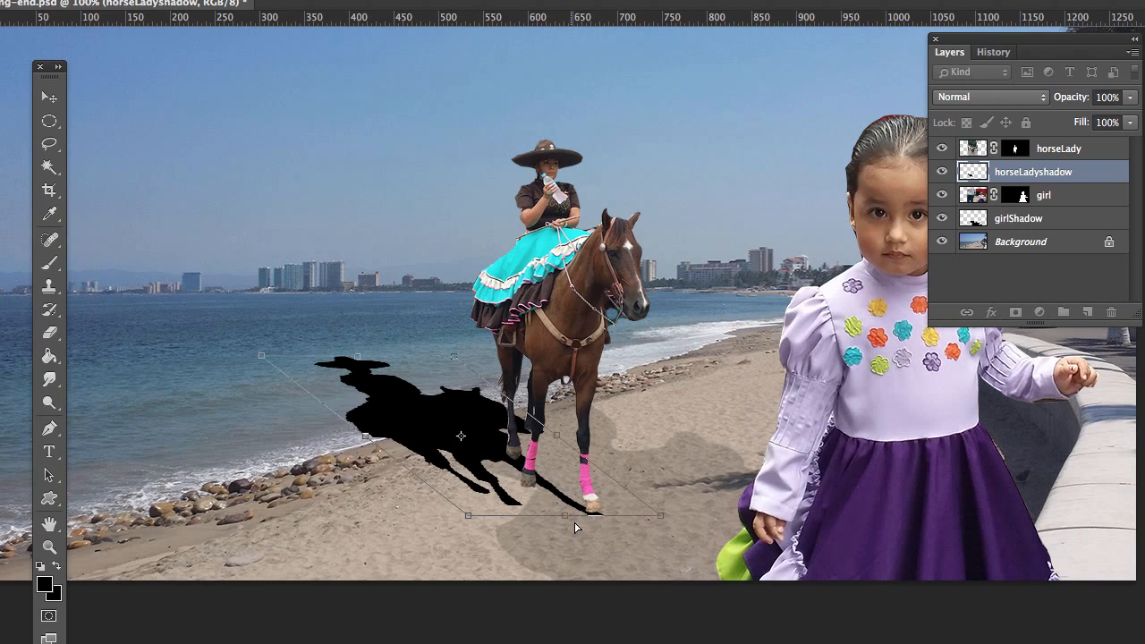
drag(468, 517, 481, 488)
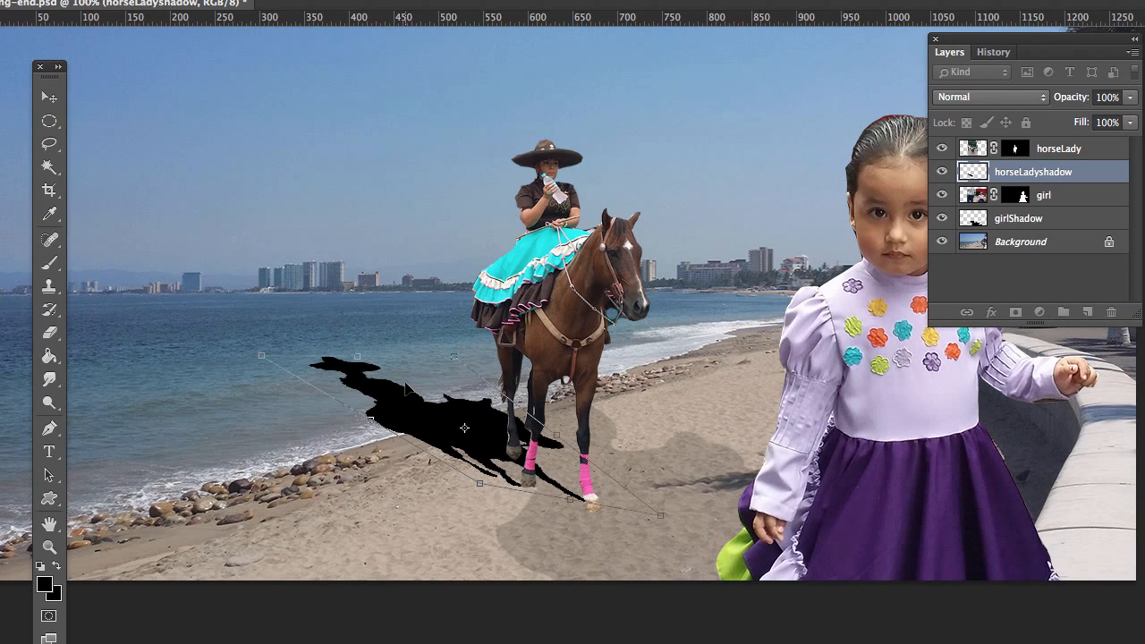
key(Return)
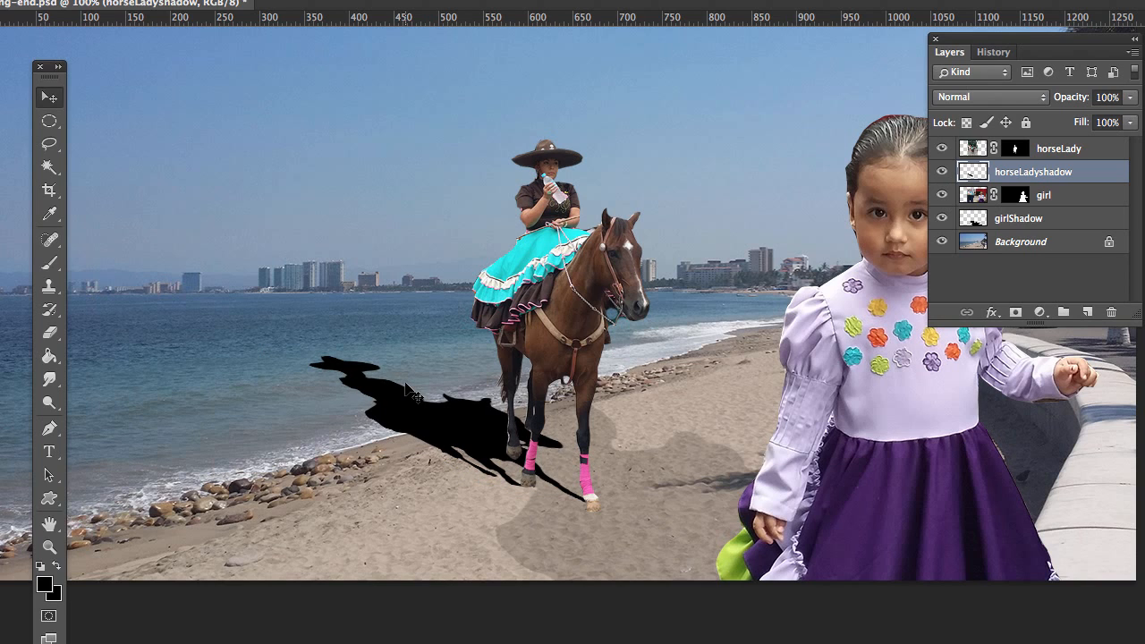
Step: Lower the horseLadyshadow layer's opacity to 24% and close the Layers and History panel group
click(1128, 101)
drag(1130, 122, 1067, 122)
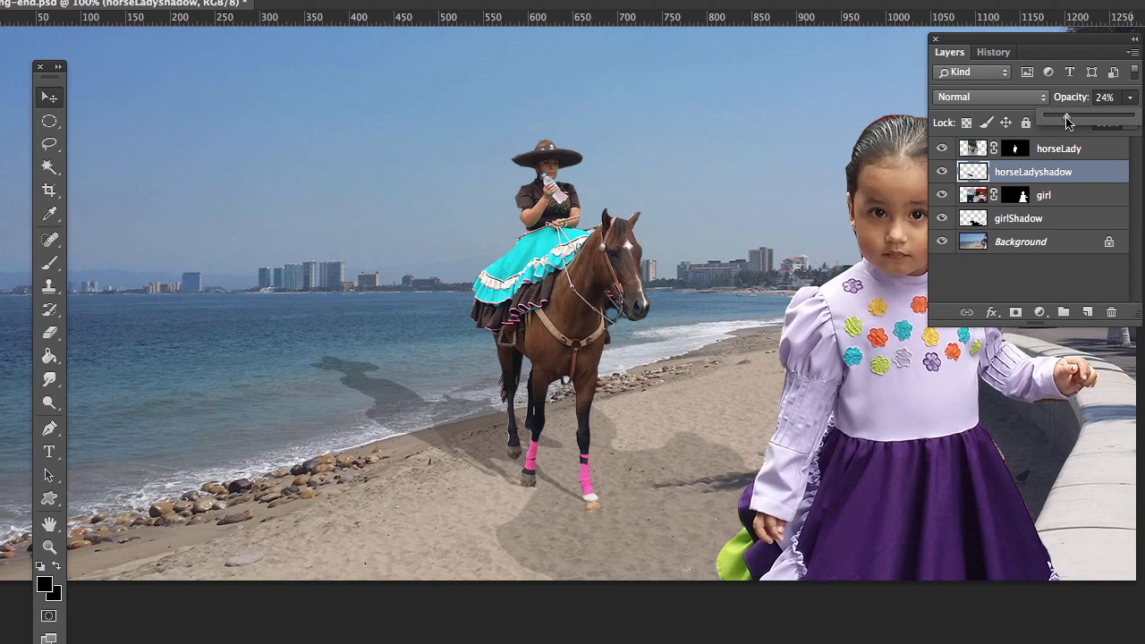
double_click(950, 53)
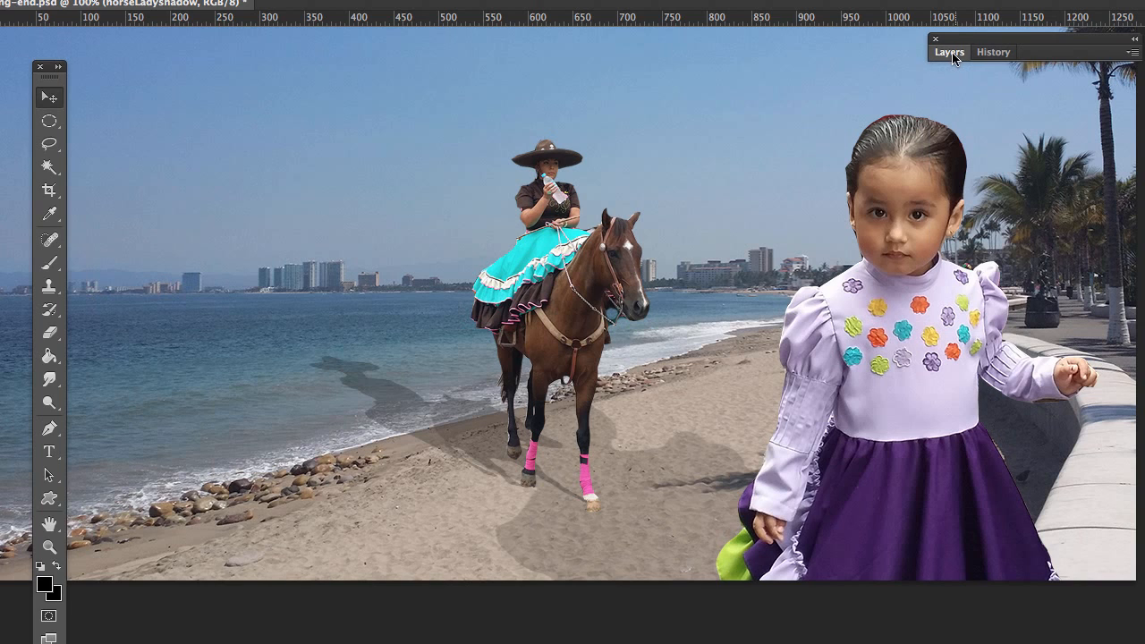
click(934, 39)
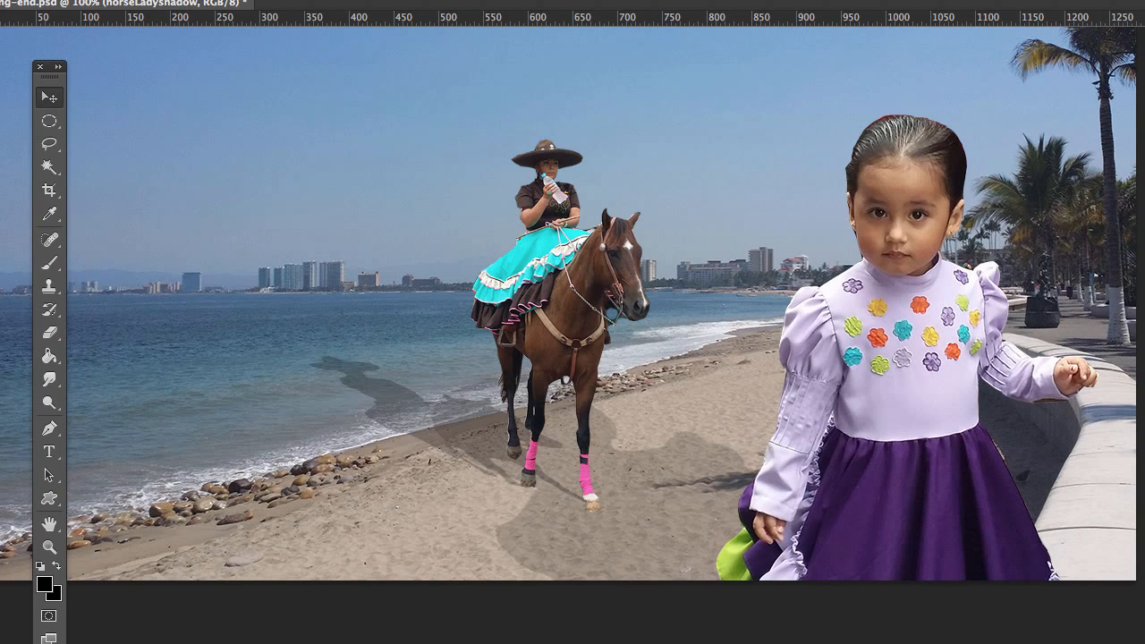